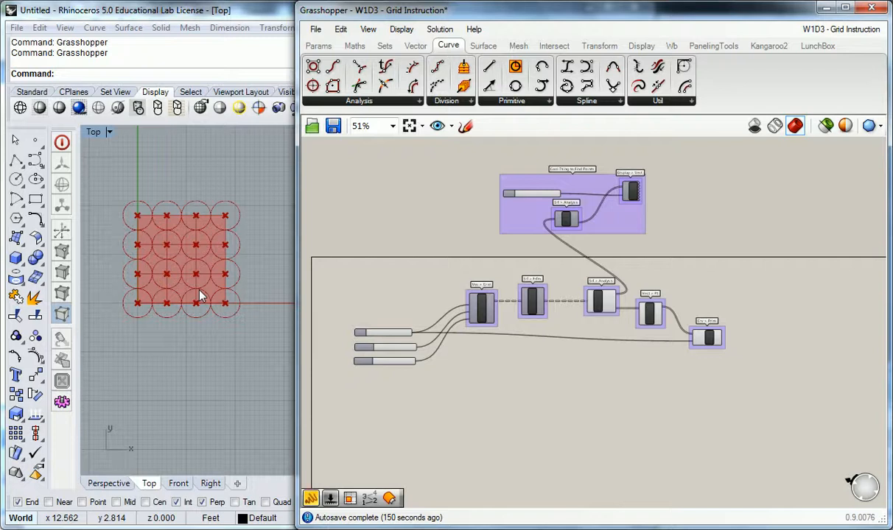
Add a Rectangular grid component to the canvas near the SqGrid component
scroll(454, 286, "down", 2)
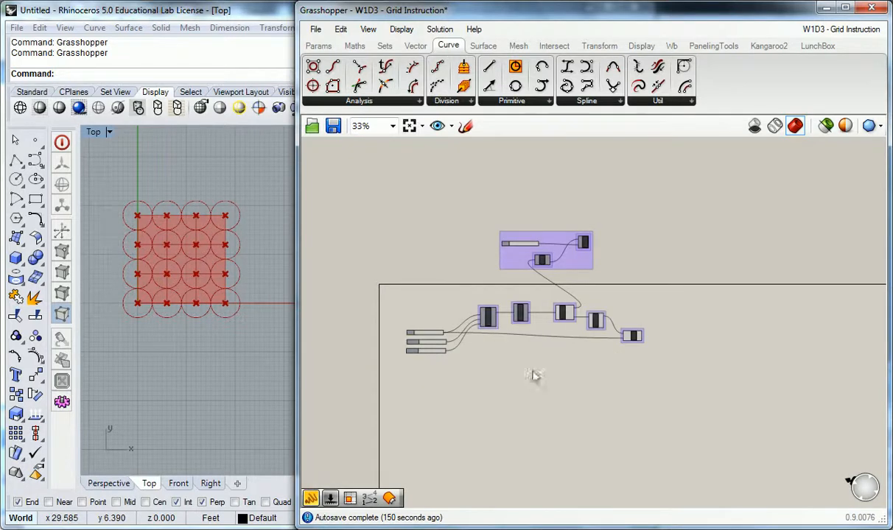
scroll(492, 338, "up", 3)
right_click_drag(436, 204, 438, 277)
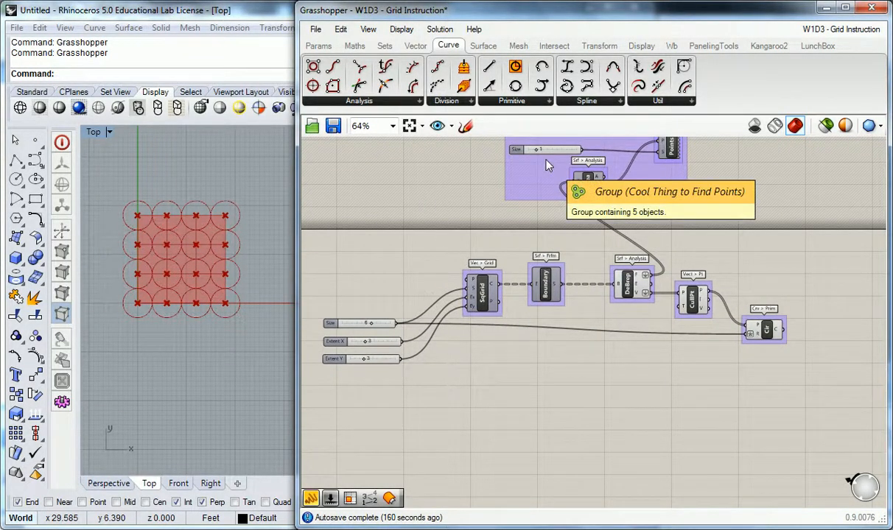
mouse_move(363, 47)
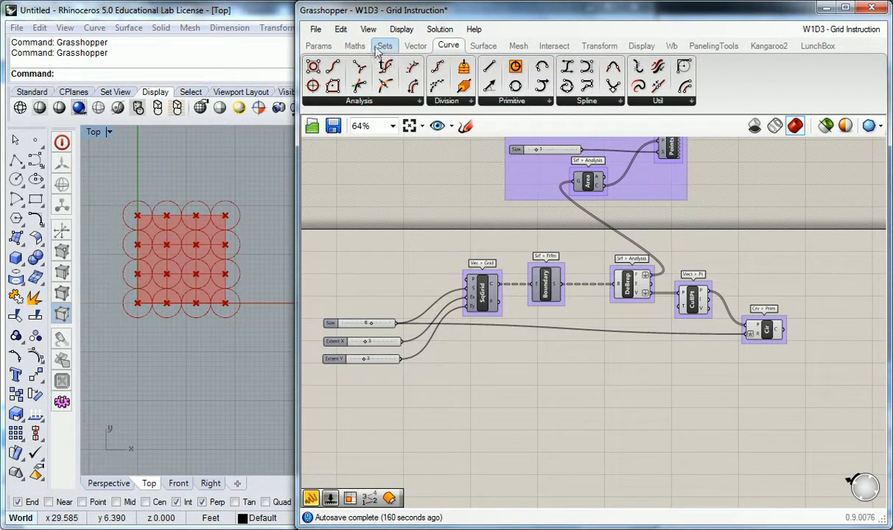
left_click(416, 46)
left_click(375, 101)
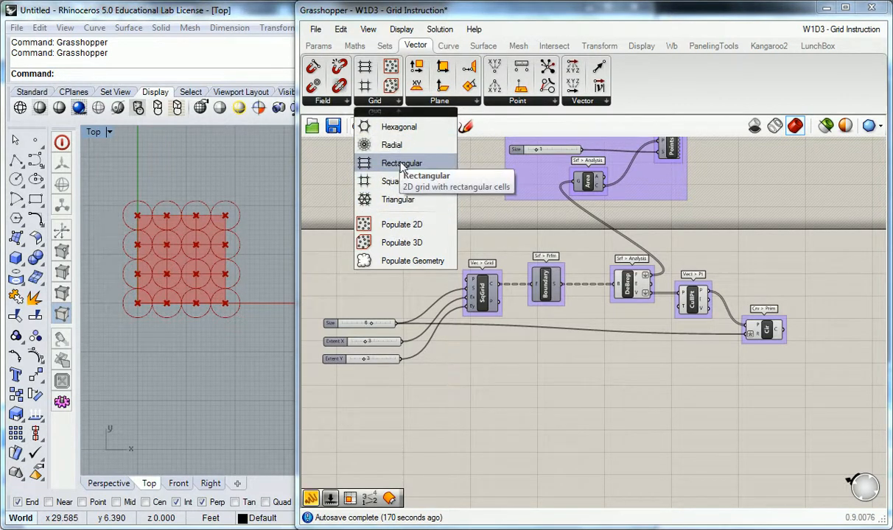
left_click(401, 164)
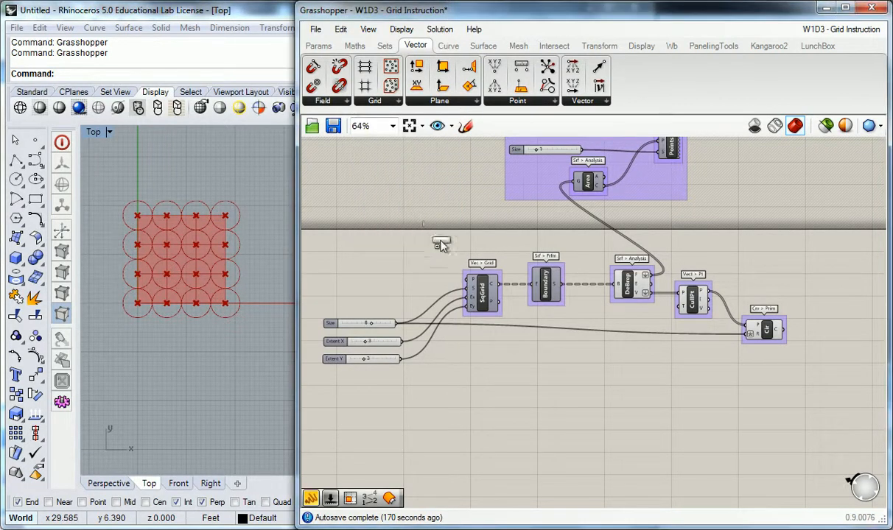
left_click(436, 236)
Move the RecGrid component into the open canvas area well below the SqGrid component
left_click_drag(440, 240, 490, 362)
scroll(532, 365, "up", 4)
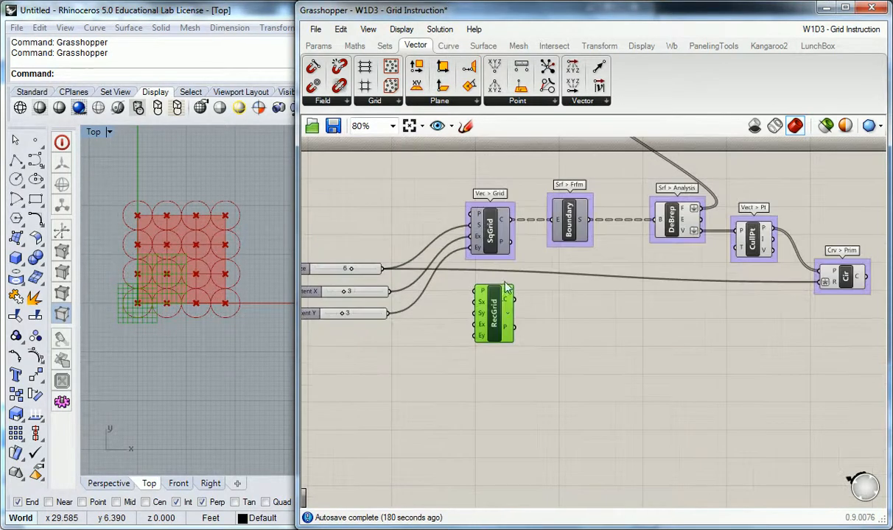
left_click(540, 337)
mouse_move(436, 313)
right_mouse_down()
mouse_move(424, 319)
mouse_move(440, 319)
right_mouse_up()
scroll(440, 325, "down", 3)
left_click_drag(479, 339, 474, 454)
right_click_drag(481, 369, 482, 341)
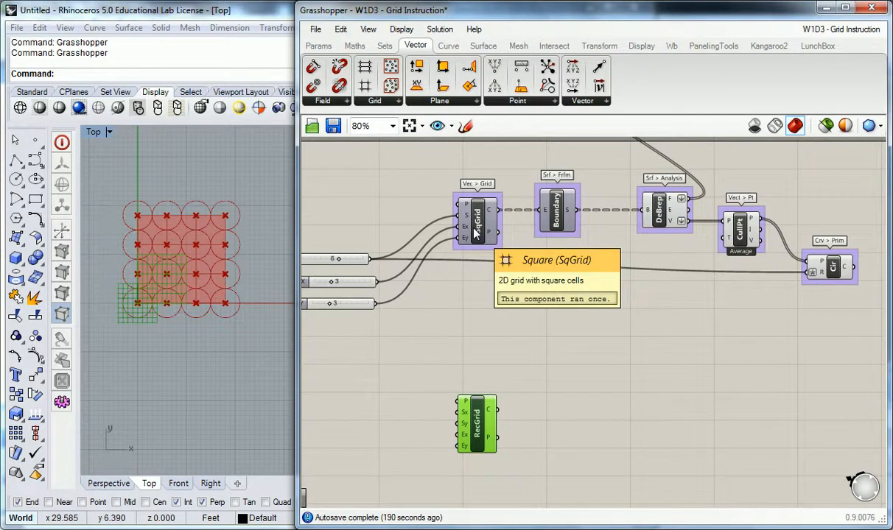
Duplicate the number sliders of the square grid and arrange four copies beside the inputs of the RecGrid component
scroll(442, 324, "up", 2)
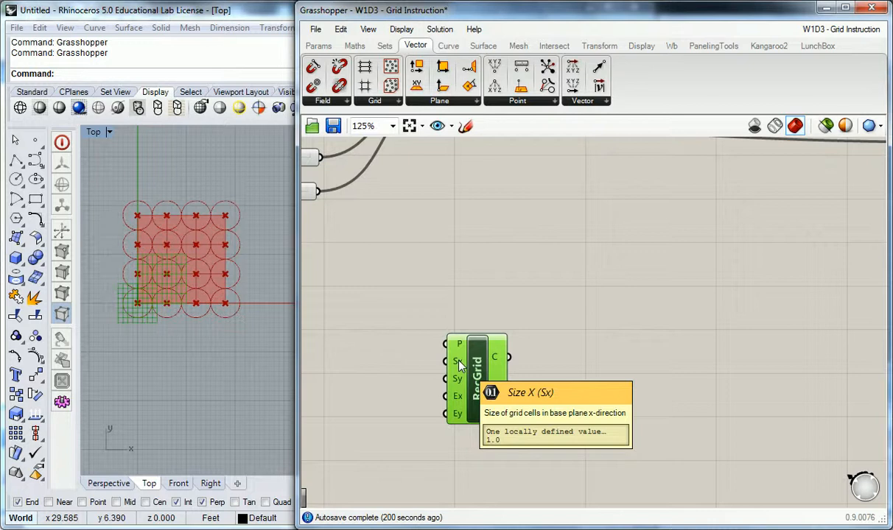
scroll(458, 361, "down", 2)
right_click_drag(428, 275, 531, 271)
left_click_drag(452, 169, 427, 414)
key("ctrl+c")
key("ctrl+v")
left_click(414, 355)
left_click(426, 390)
left_click(545, 382)
scroll(542, 381, "up", 4)
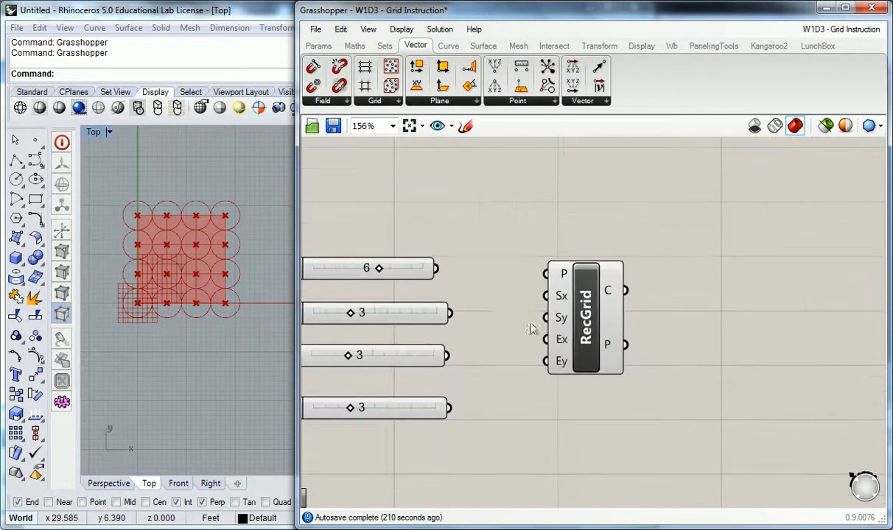
Turn off the viewport preview of the DeBrep, CullPt and Cir components
scroll(562, 313, "down", 8)
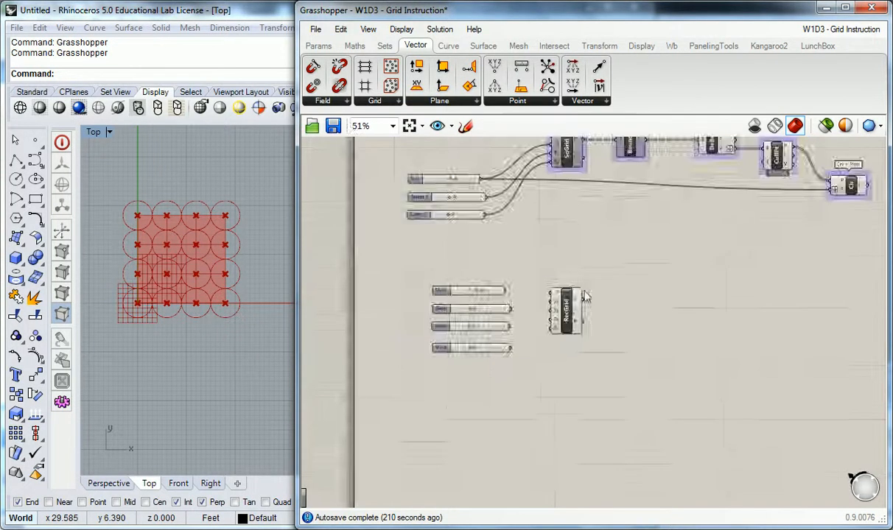
middle_click(701, 201)
scroll(624, 266, "up", 3)
left_click_drag(683, 240, 542, 278)
middle_click(570, 266)
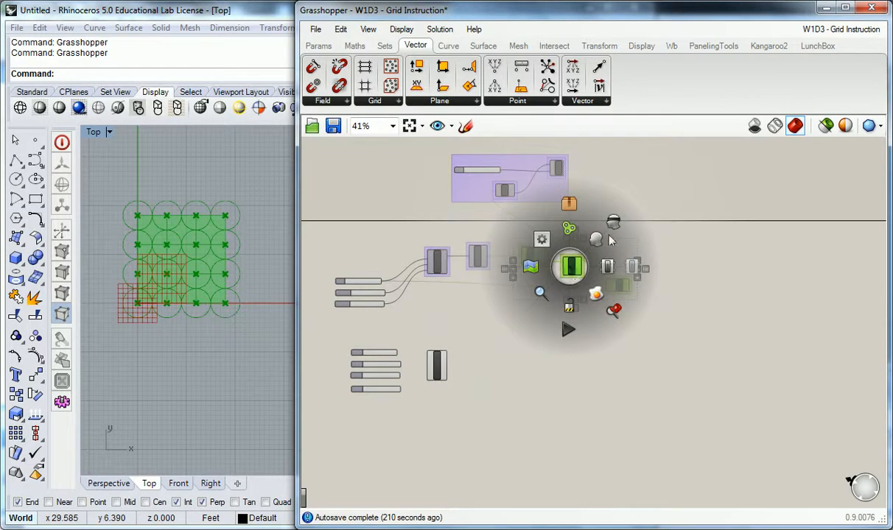
left_click(612, 223)
left_click(583, 237)
scroll(318, 398, "up", 2)
left_click(548, 284)
key("ctrl+z")
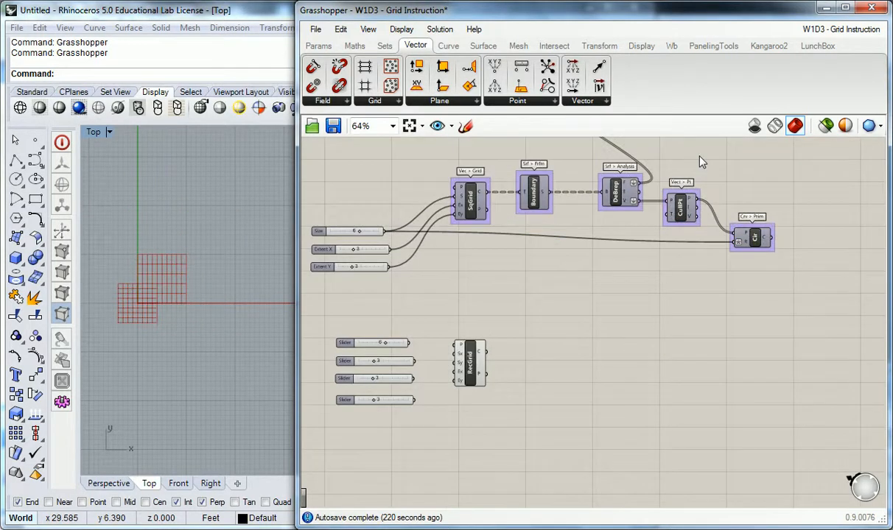
Reselect the three components downstream of Boundary and apply the preview-off option to them again
right_click_drag(698, 160, 704, 233)
right_click_drag(604, 325, 539, 343)
left_click_drag(835, 236, 490, 350)
middle_click(618, 300)
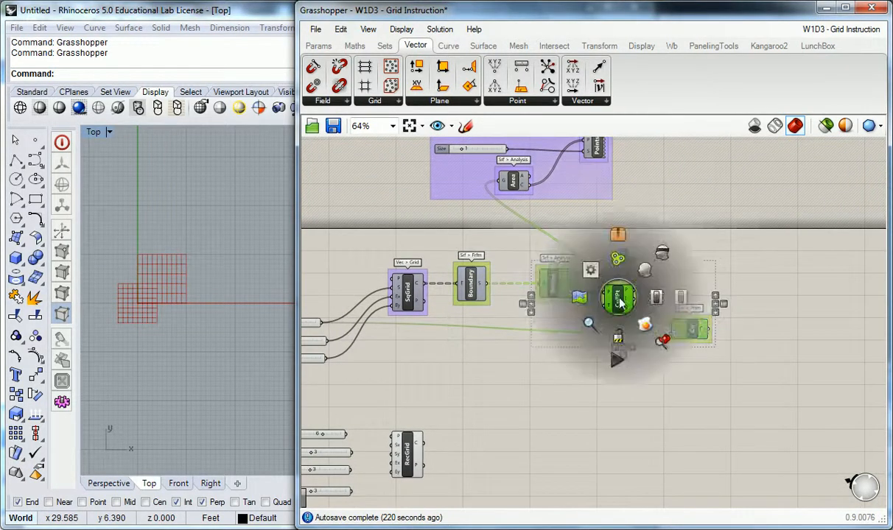
left_click(661, 257)
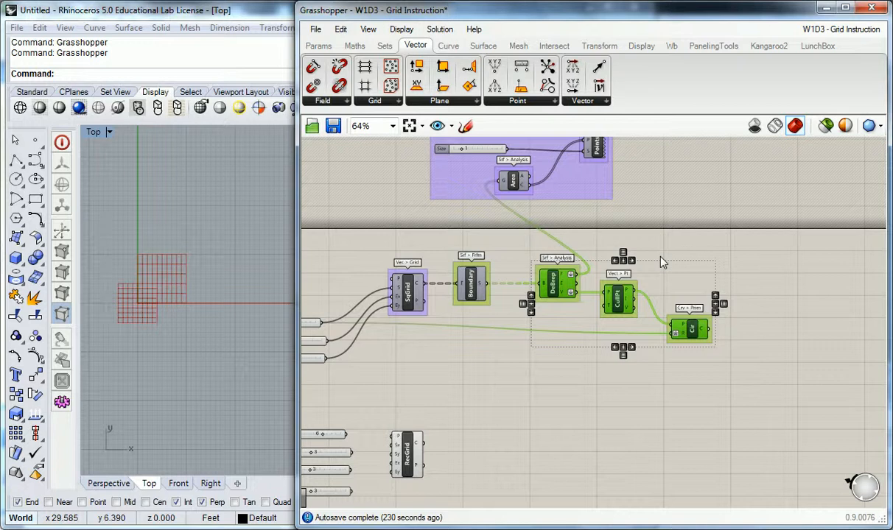
left_click(662, 262)
right_click_drag(652, 275, 715, 249)
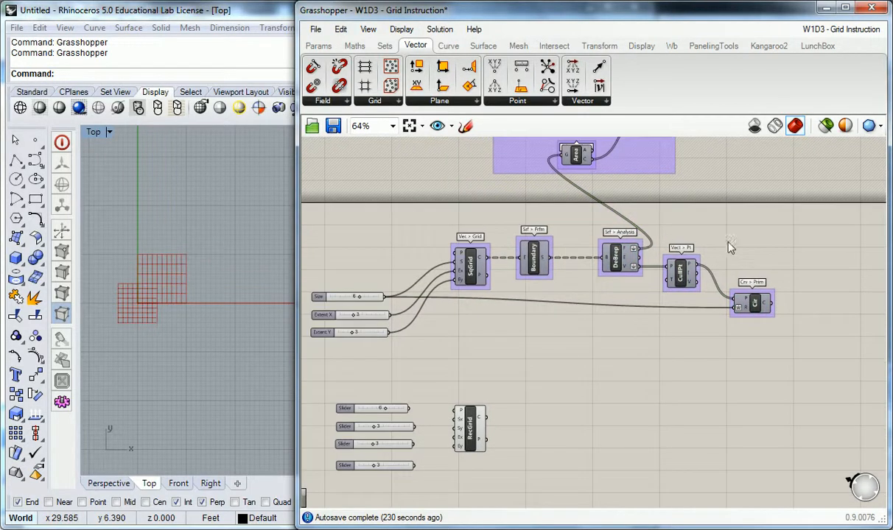
Group the three connected sliders with the square grid components through Cir, and name the group "Square Grid Exercise"
left_click_drag(812, 215, 327, 352)
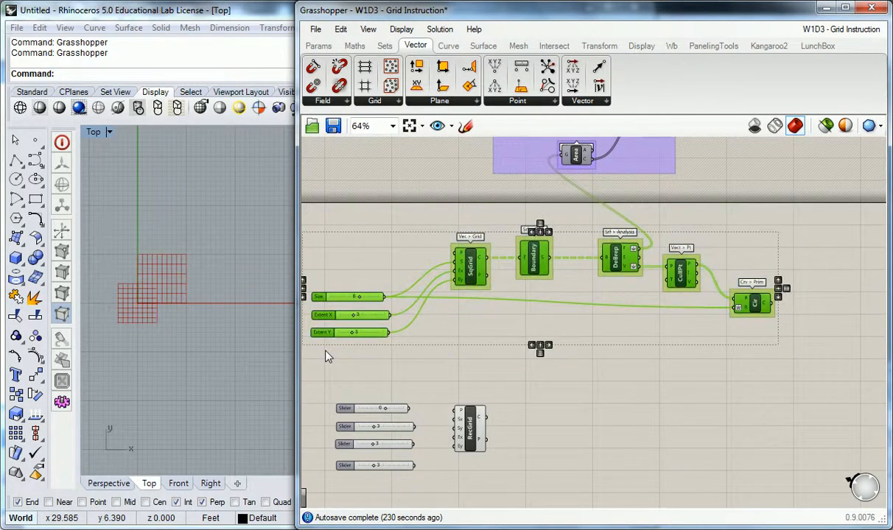
key("ctrl+g")
left_click(514, 202)
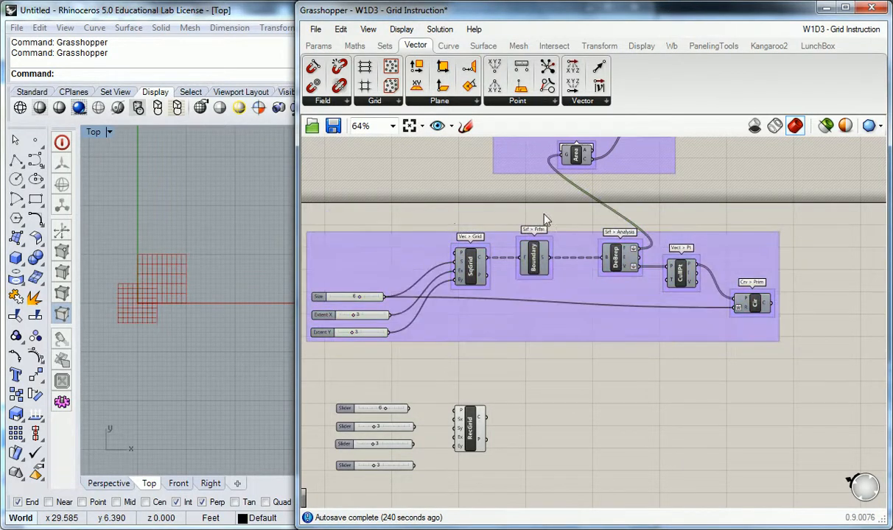
left_click(563, 252)
right_click(565, 245)
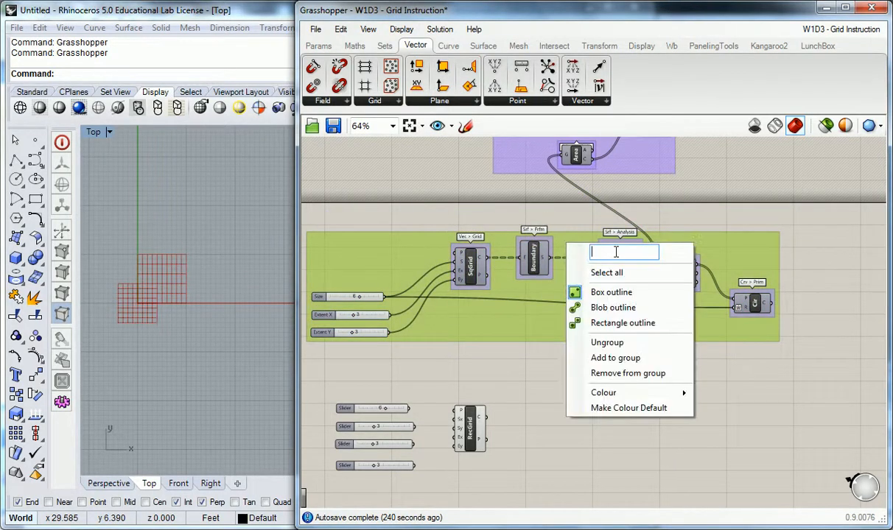
type("Square Grid Exercise")
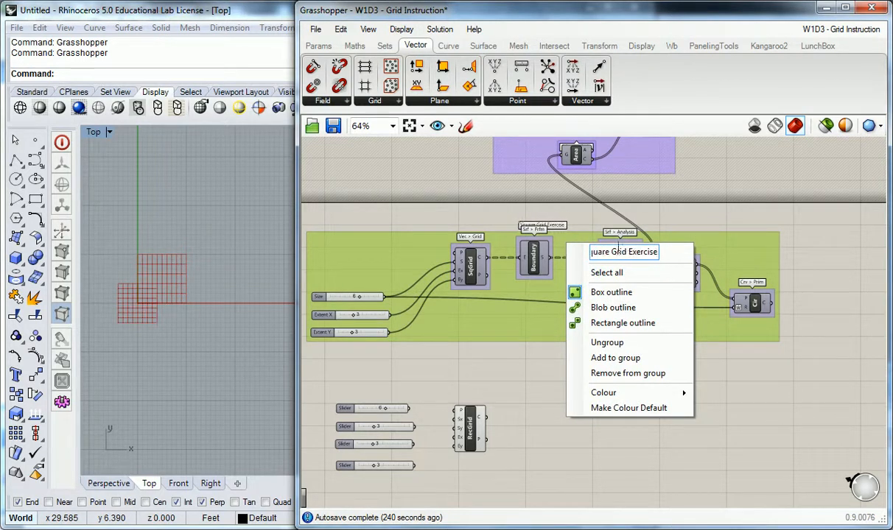
left_click(709, 216)
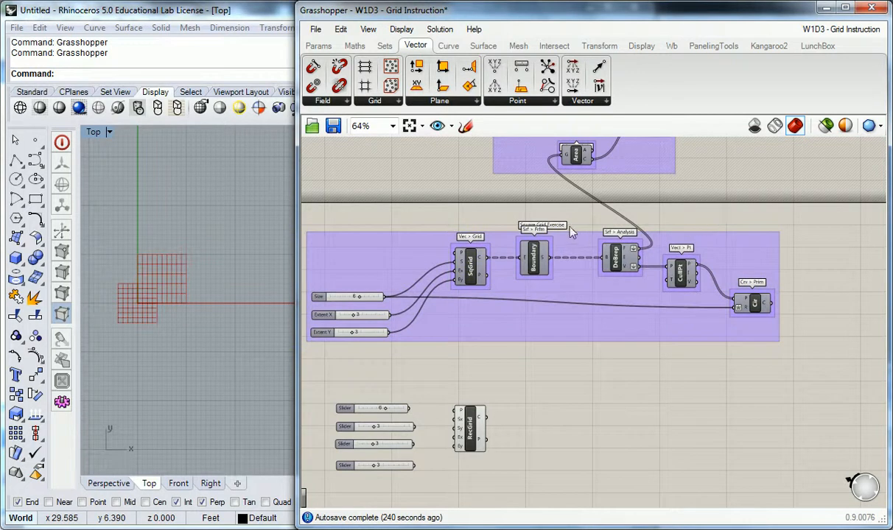
Move the Boundary component slightly down so its label clears the group's name tag
left_click_drag(538, 265, 546, 278)
left_click(563, 355)
right_click_drag(556, 354, 560, 342)
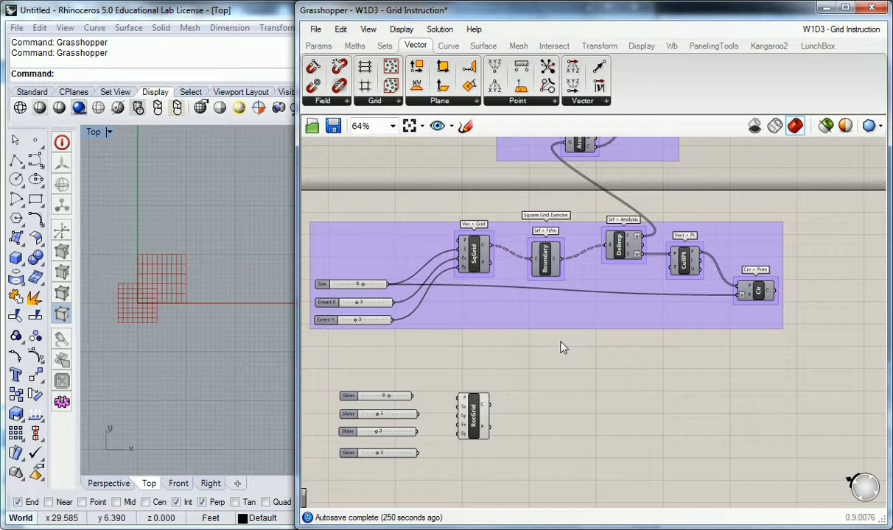
right_click_drag(571, 363, 592, 314)
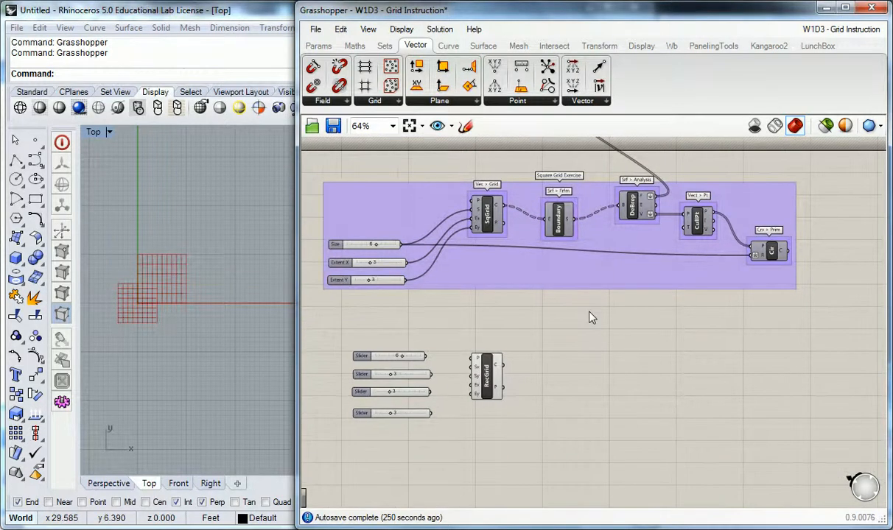
scroll(582, 331, "down", 1)
right_click_drag(568, 353, 559, 305)
scroll(570, 282, "up", 2)
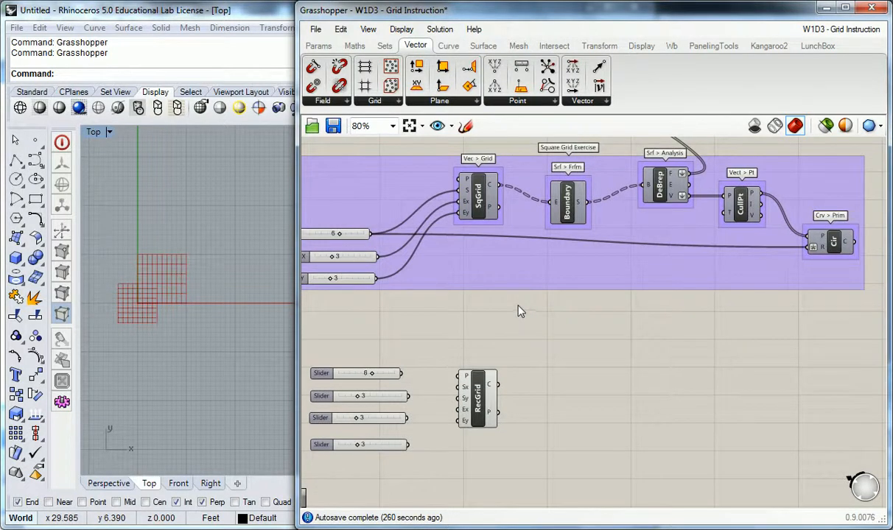
Place a Scribble note just above the Square Grid Exercise group, near the CullPt component
right_click_drag(582, 265, 562, 282)
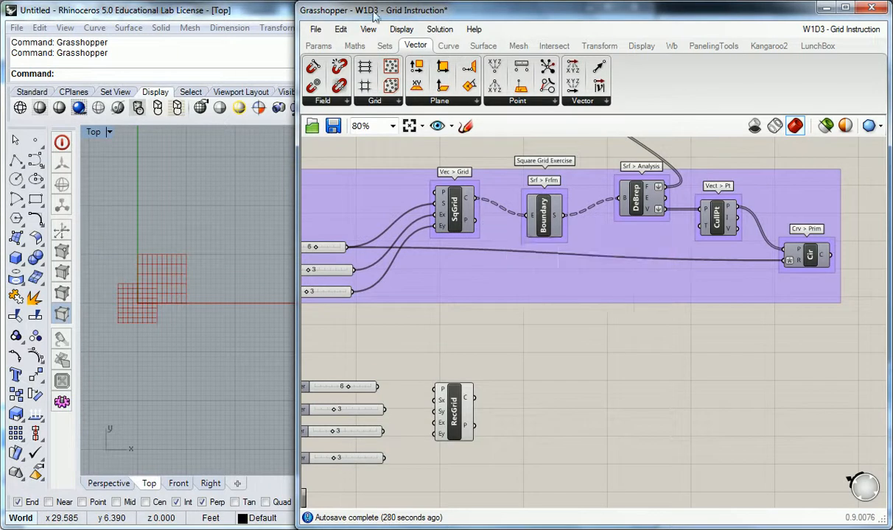
mouse_move(321, 50)
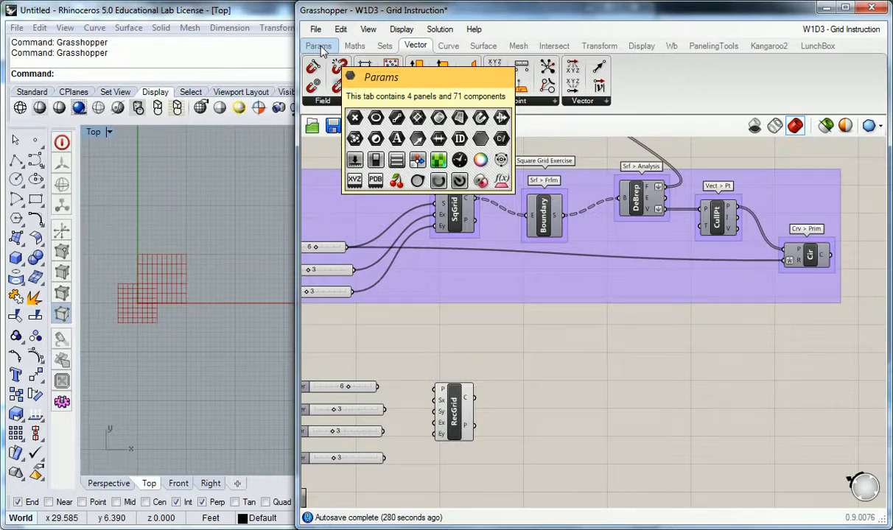
left_click(320, 47)
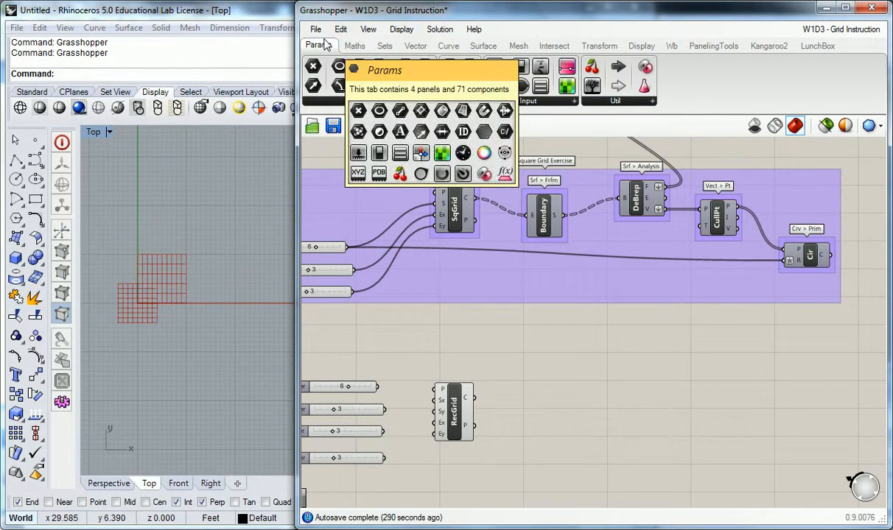
left_click(629, 103)
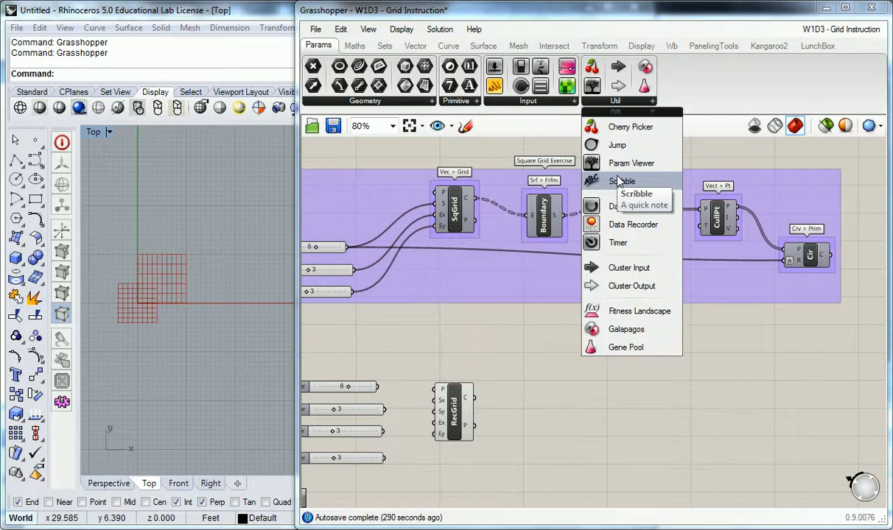
mouse_move(619, 181)
left_mouse_down()
mouse_move(573, 271)
mouse_move(671, 247)
mouse_move(731, 158)
left_mouse_up()
right_click_drag(750, 169, 694, 225)
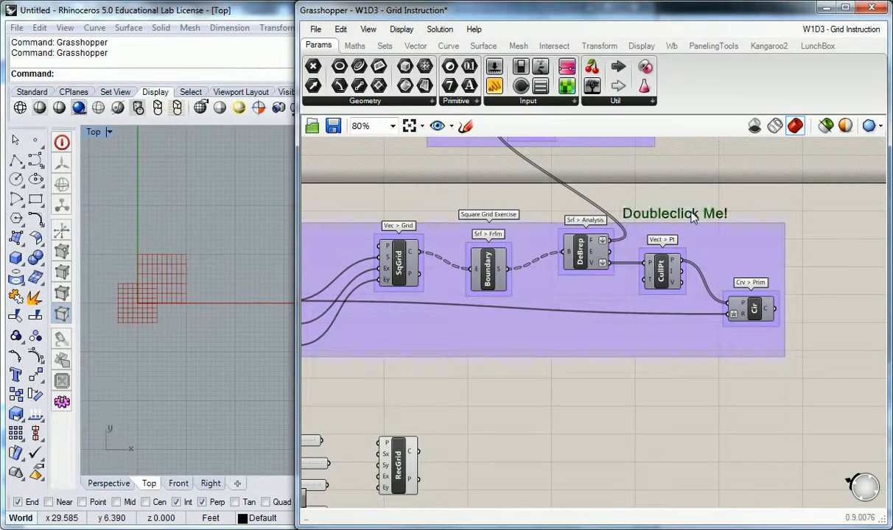
Set the note's text to "This definition is to map circles radii to square grid size." and move it inside the group's lower area
double_click(673, 212)
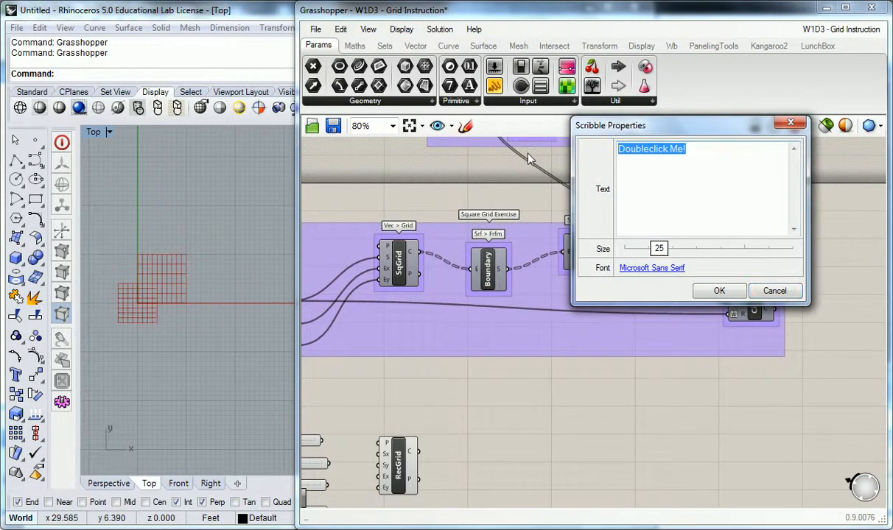
type("This d")
key("BackSpace")
type("definition is to map circles ")
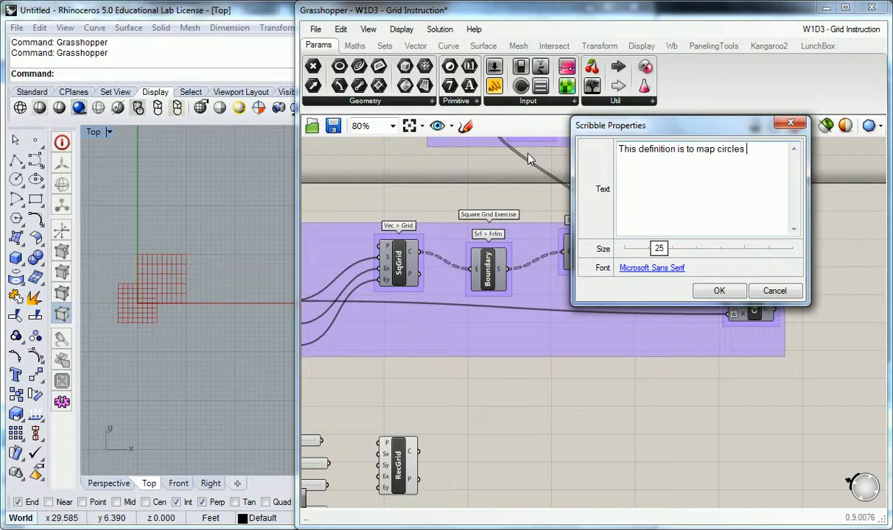
type("to")
key("BackSpace")
key("BackSpace")
type("radii to square grid size.")
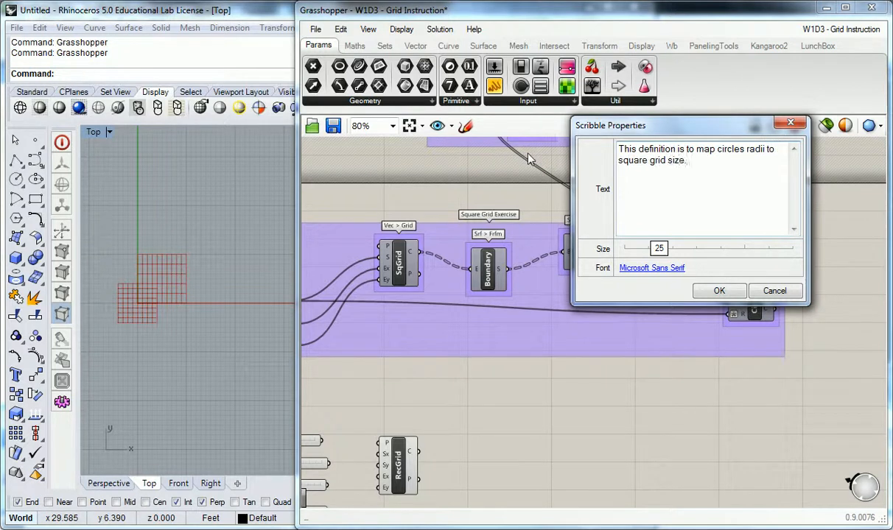
left_click(709, 291)
scroll(678, 223, "down", 3)
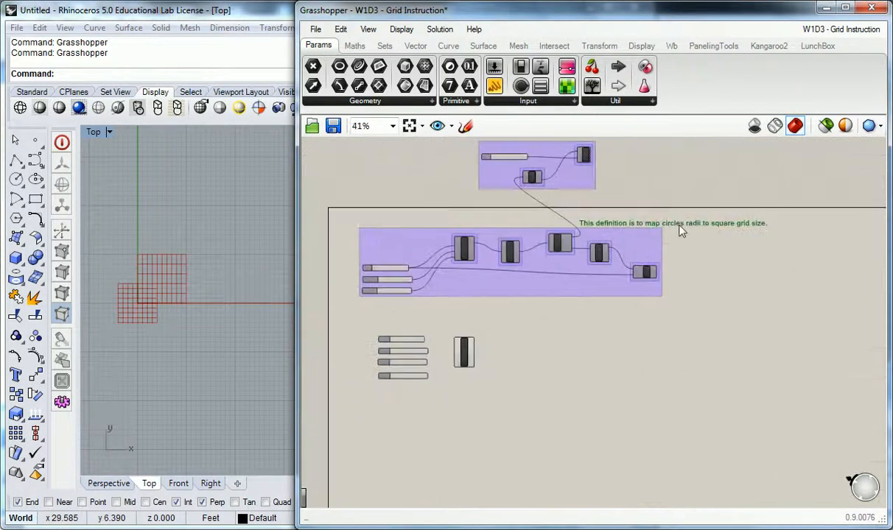
left_click_drag(659, 213, 582, 294)
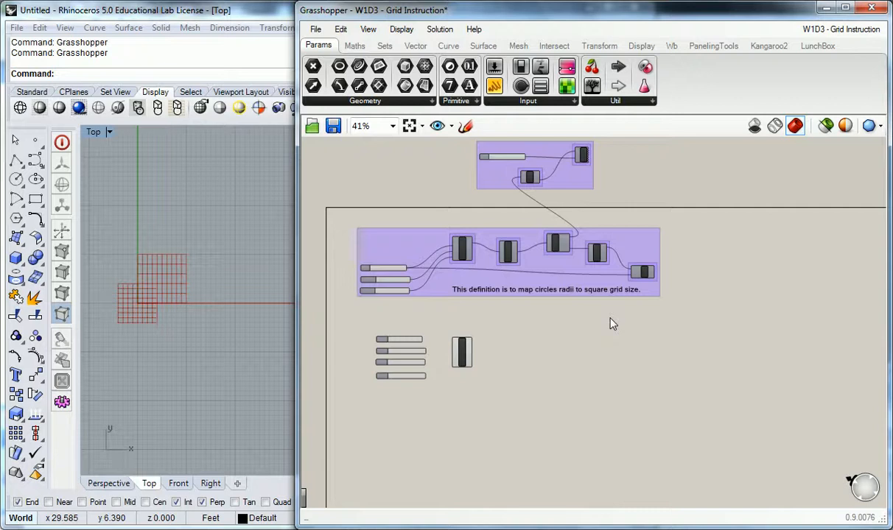
Sketch red solid-line marks circling "circles" and "grid size" in the note, with arrows to the Cir component and the Size slider
scroll(491, 221, "up", 3)
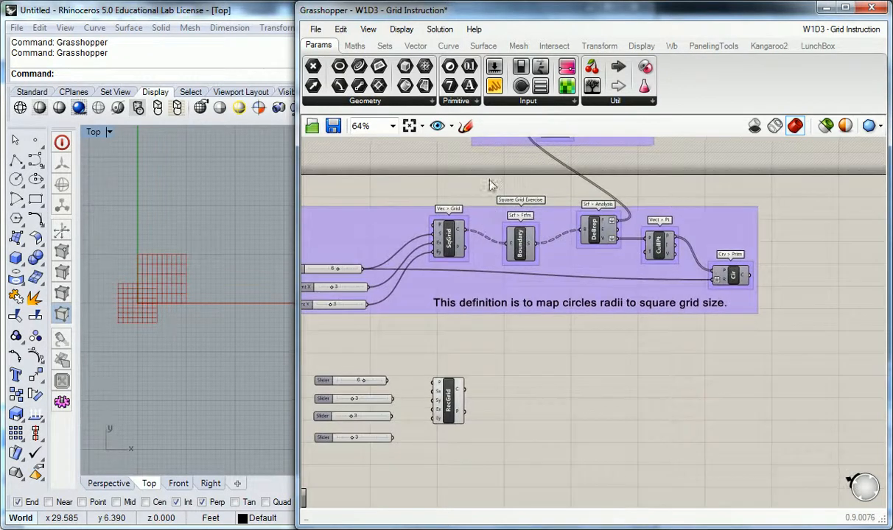
left_click(465, 126)
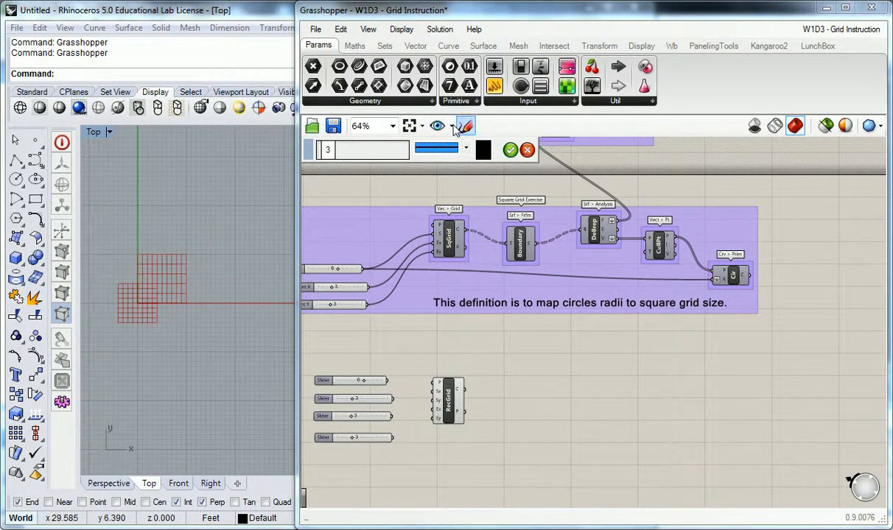
left_click(442, 150)
left_click(483, 149)
left_click_drag(486, 203, 484, 193)
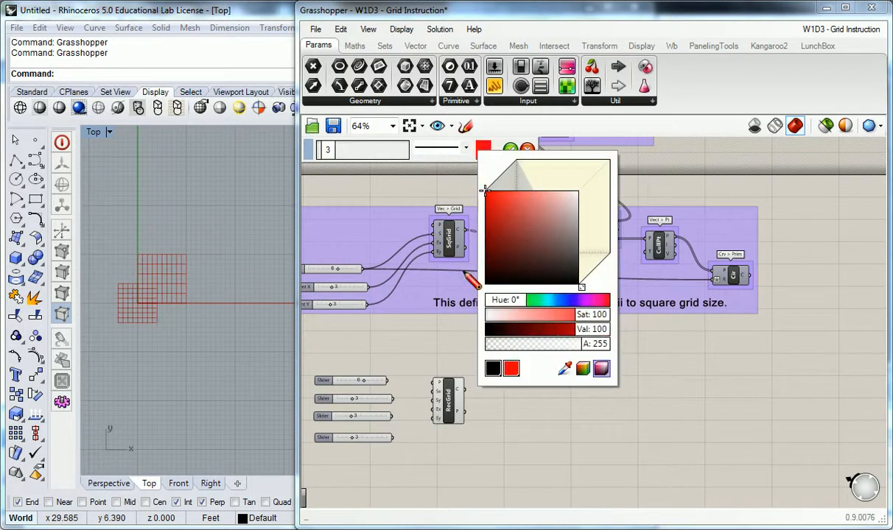
left_click(473, 134)
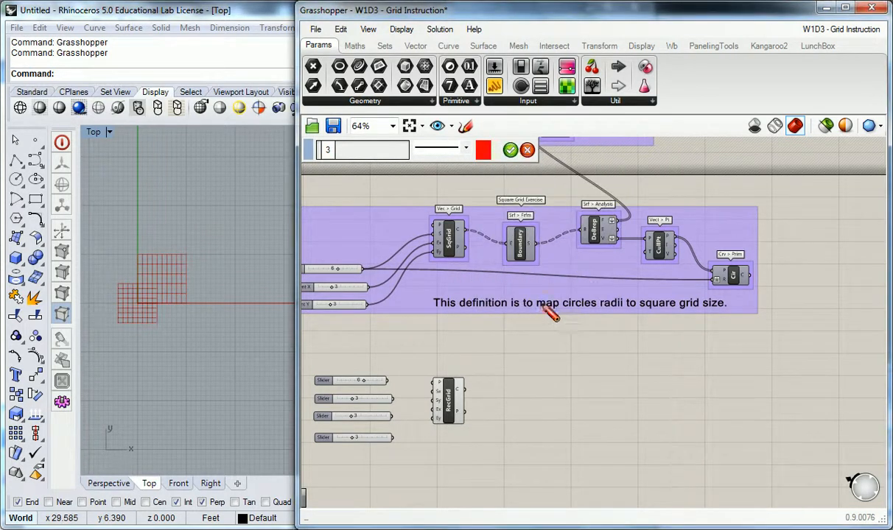
mouse_move(592, 302)
left_mouse_down()
mouse_move(573, 295)
mouse_move(564, 309)
mouse_move(581, 319)
mouse_move(615, 281)
mouse_move(652, 268)
mouse_move(703, 272)
left_mouse_up()
mouse_move(679, 318)
left_mouse_down()
mouse_move(718, 295)
mouse_move(676, 304)
mouse_move(700, 322)
mouse_move(568, 340)
mouse_move(380, 281)
mouse_move(355, 261)
mouse_move(386, 271)
mouse_move(372, 275)
left_mouse_up()
left_click(510, 149)
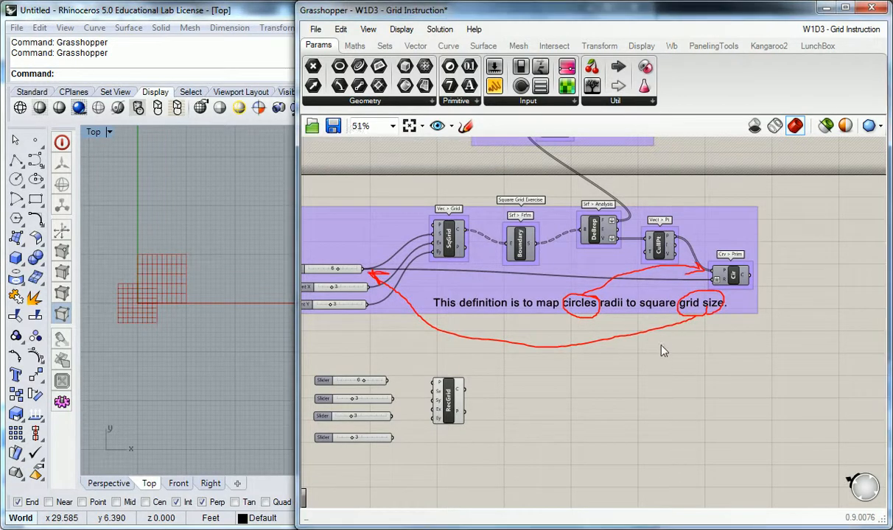
Connect the Size X, Size Y, Extent X and Extent Y sliders to RecGrid's Sx, Sy, Ex and Ey inputs respectively
scroll(622, 325, "down", 3)
scroll(625, 321, "up", 2)
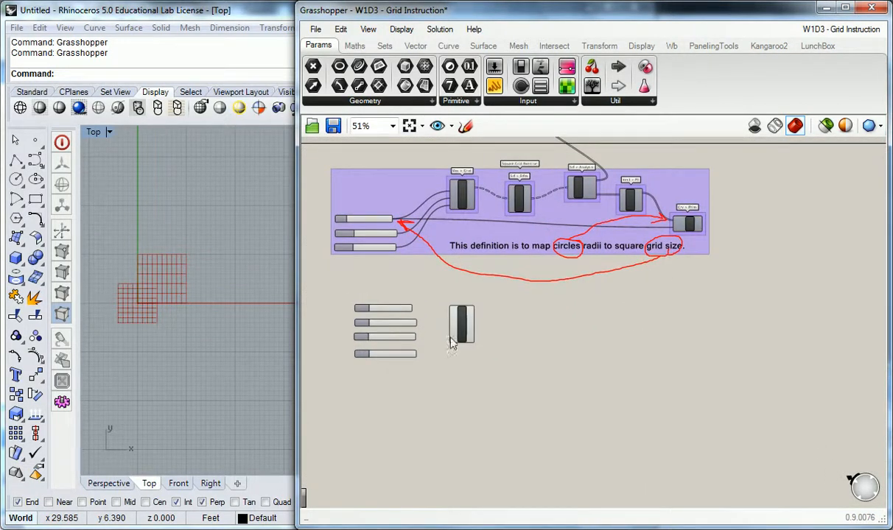
scroll(463, 323, "up", 4)
right_click_drag(457, 324, 602, 331)
right_click_drag(577, 302, 579, 321)
left_click_drag(521, 296, 607, 319)
left_click_drag(530, 332, 603, 340)
left_click_drag(528, 366, 607, 354)
left_click_drag(528, 409, 607, 371)
right_click_drag(610, 267, 581, 263)
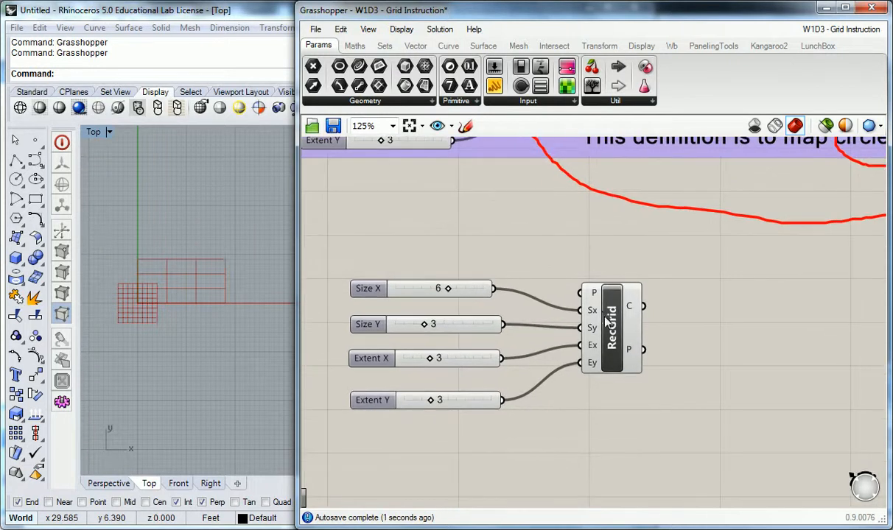
Set the Size Y slider to 9 and adjust the RecGrid component's position beside its sliders
left_click_drag(613, 336, 624, 333)
left_click(519, 256)
right_click_drag(210, 243, 237, 273)
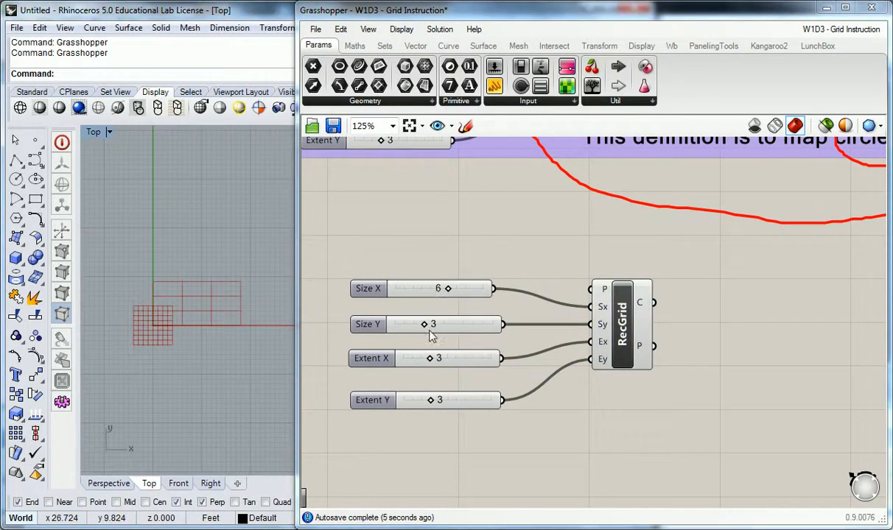
left_click(412, 321)
left_click_drag(425, 327, 483, 331)
left_click(581, 247)
mouse_move(582, 247)
right_mouse_down()
mouse_move(559, 298)
mouse_move(529, 283)
mouse_move(573, 238)
right_mouse_up()
mouse_move(617, 322)
left_mouse_down()
mouse_move(621, 339)
mouse_move(605, 321)
left_mouse_up()
left_click(577, 264)
Copy the grouped Boundary, DeBrep, CullPt and Cir components beside RecGrid, and connect RecGrid's C output to the copied Boundary's E input
scroll(639, 249, "down", 3)
right_click_drag(696, 228, 550, 283)
right_click_drag(611, 220, 550, 283)
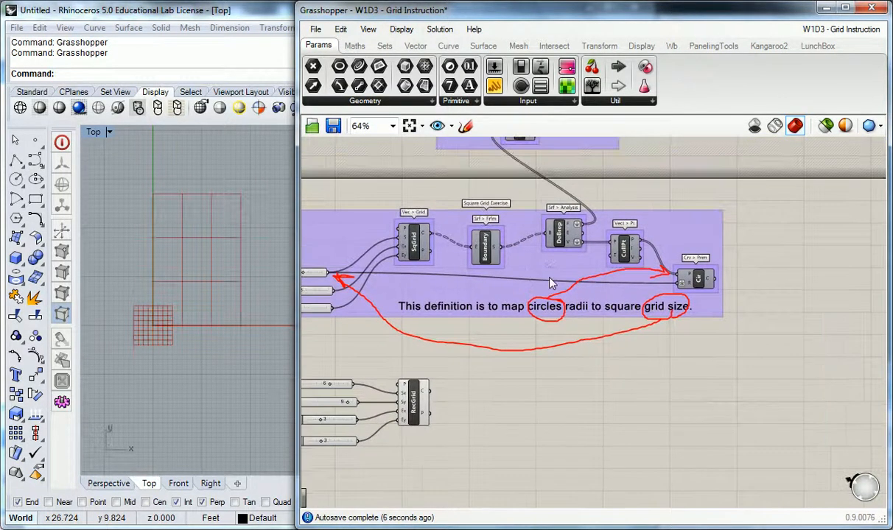
right_click_drag(472, 313, 553, 260)
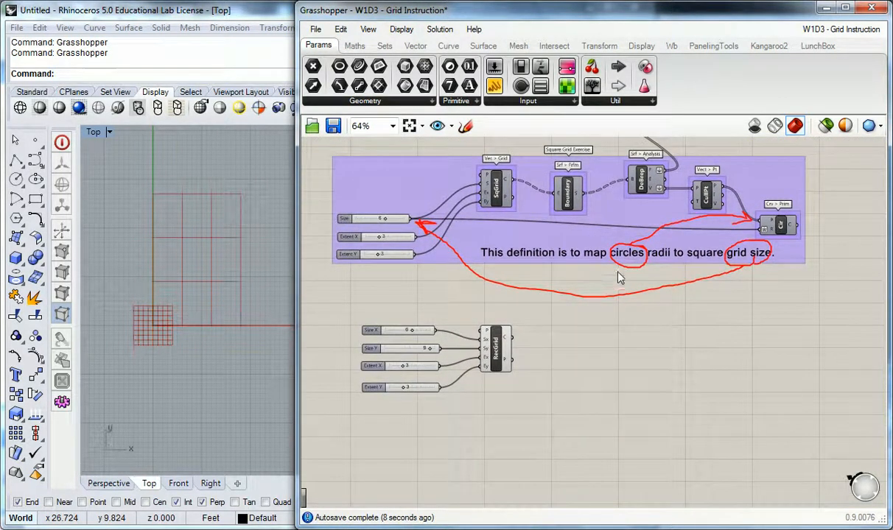
right_click_drag(592, 298, 551, 319)
left_click_drag(492, 352, 815, 183)
right_click_drag(499, 319, 528, 255)
right_click_drag(609, 185, 561, 269)
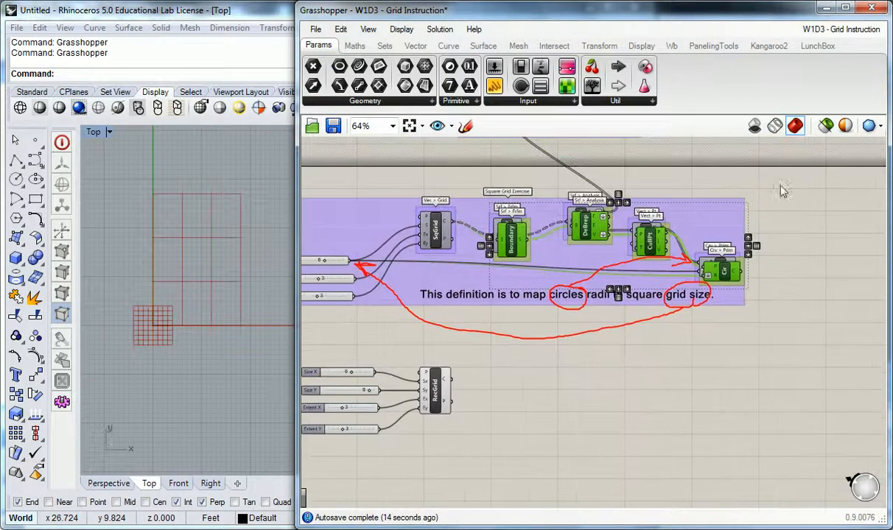
left_click_drag(509, 235, 522, 382, "alt")
left_click(454, 379)
left_click_drag(455, 379, 506, 380)
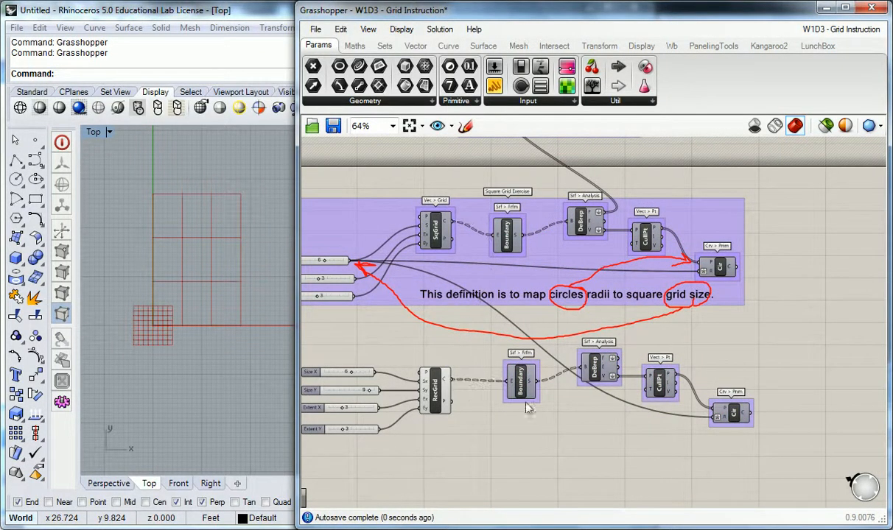
Reroute the copied Cir component's radius input from the Size slider to the Size X slider and turn on its preview
right_click_drag(613, 422, 563, 411)
right_click_drag(558, 330, 667, 302)
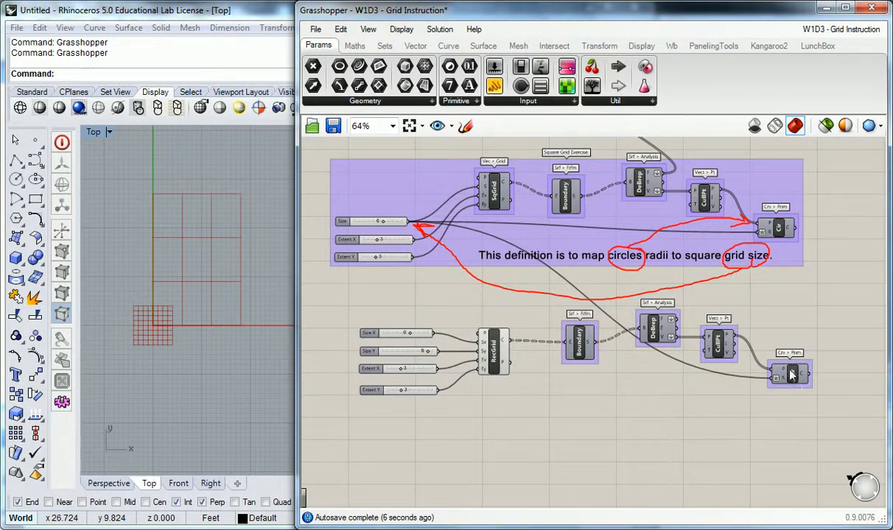
mouse_move(784, 383)
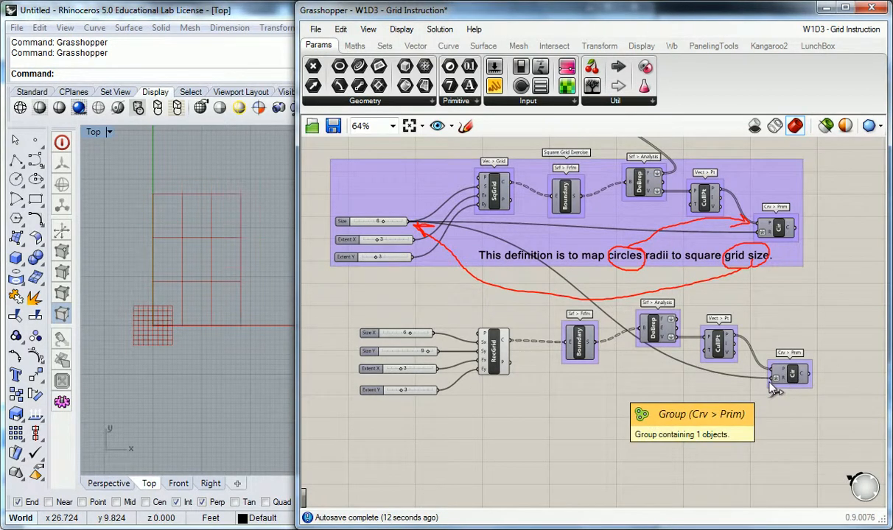
left_click_drag(774, 380, 435, 333)
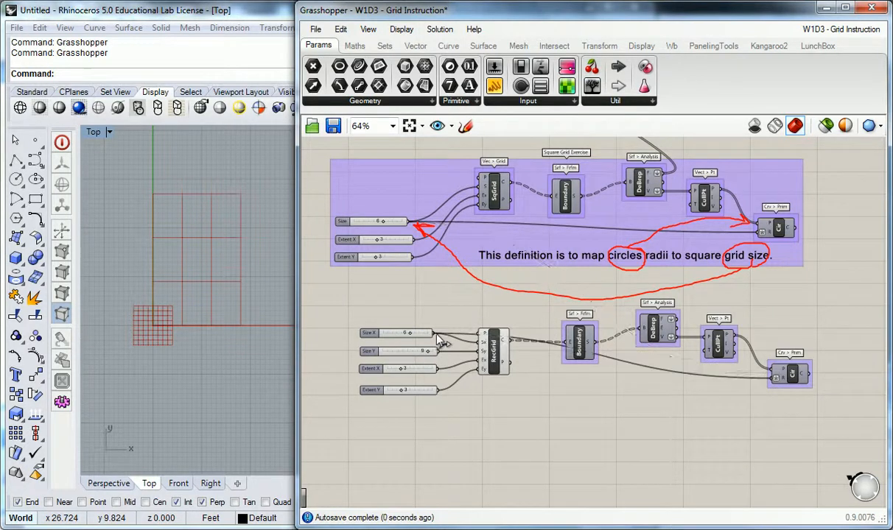
right_click(796, 380)
left_click(763, 404)
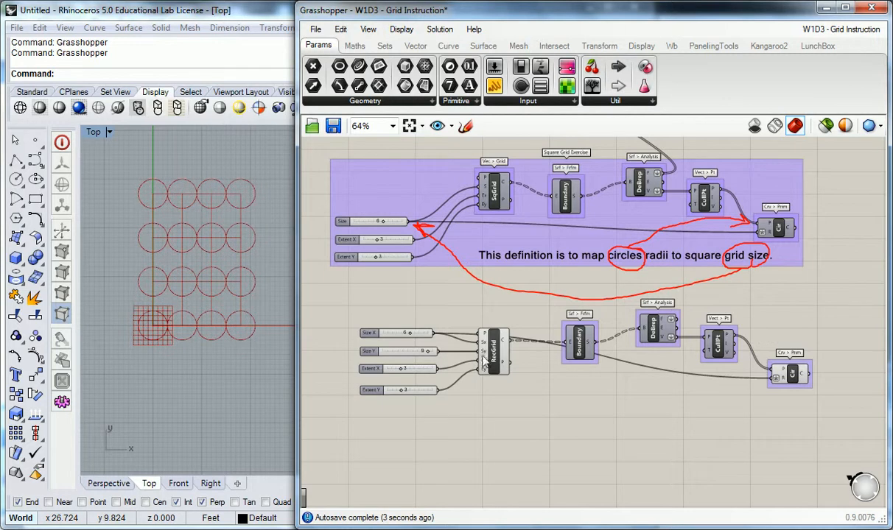
Examine the circles on the rectangular grid and look up the Ellipse component among the curve primitives
scroll(219, 250, "up", 3)
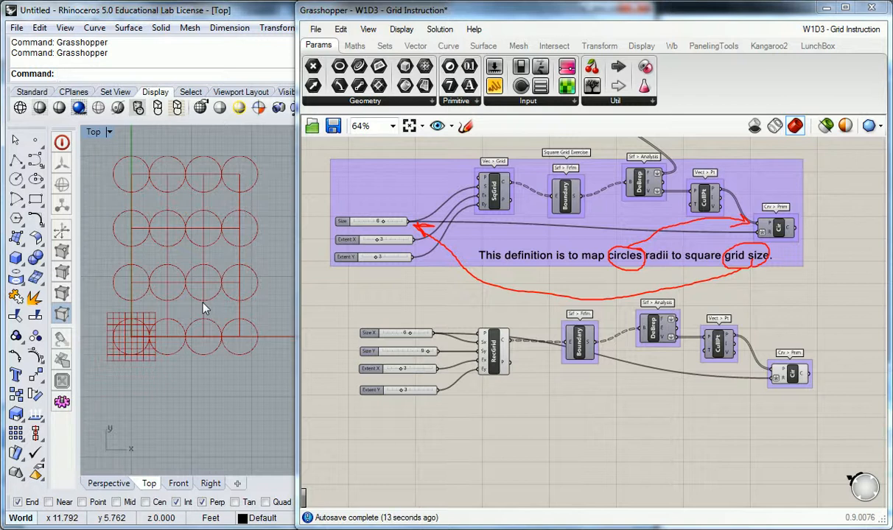
right_click_drag(593, 275, 560, 272)
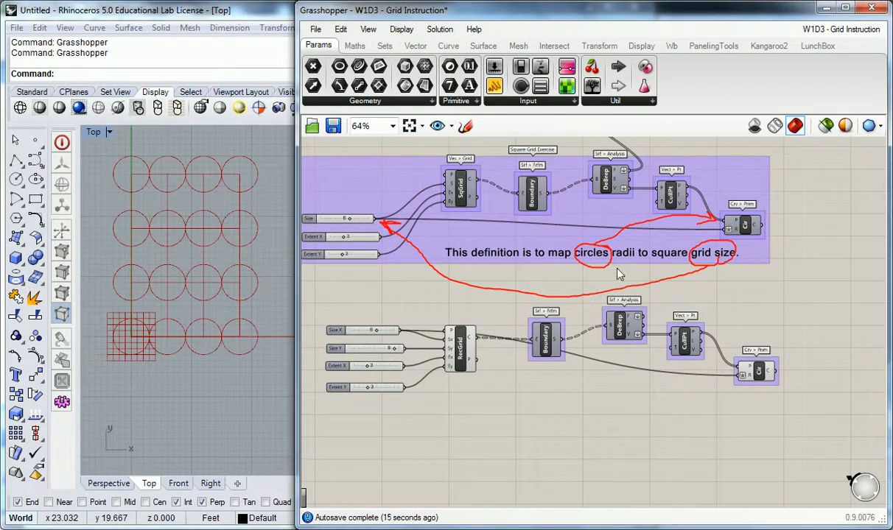
left_click(448, 45)
left_click(518, 102)
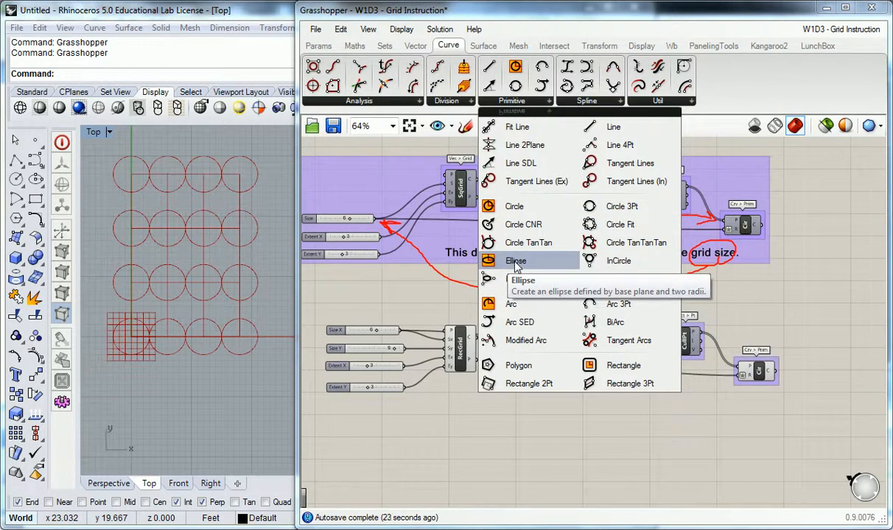
right_click_drag(757, 393, 695, 375)
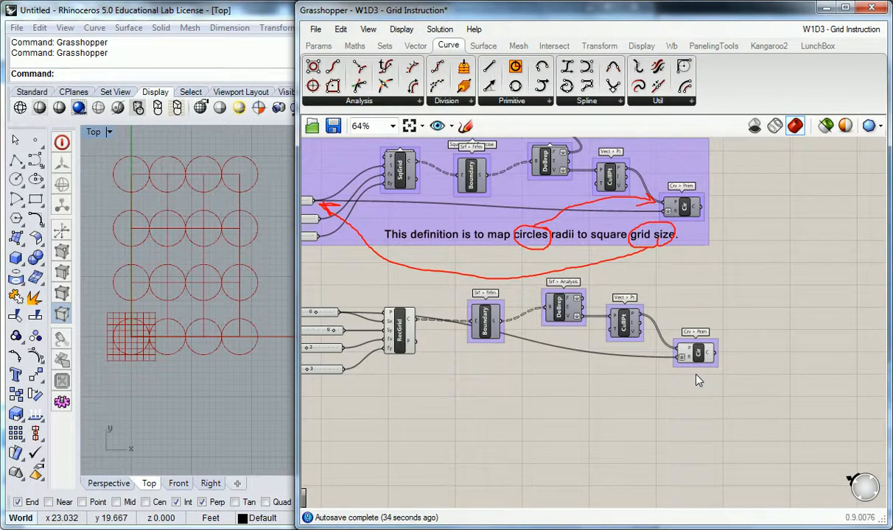
right_click_drag(645, 360, 736, 352)
right_click_drag(677, 336, 649, 333)
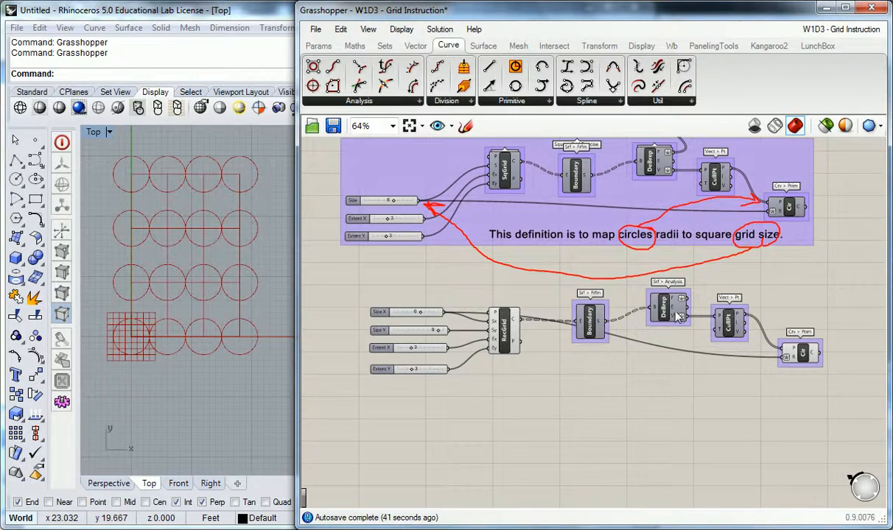
right_click_drag(638, 299, 626, 304)
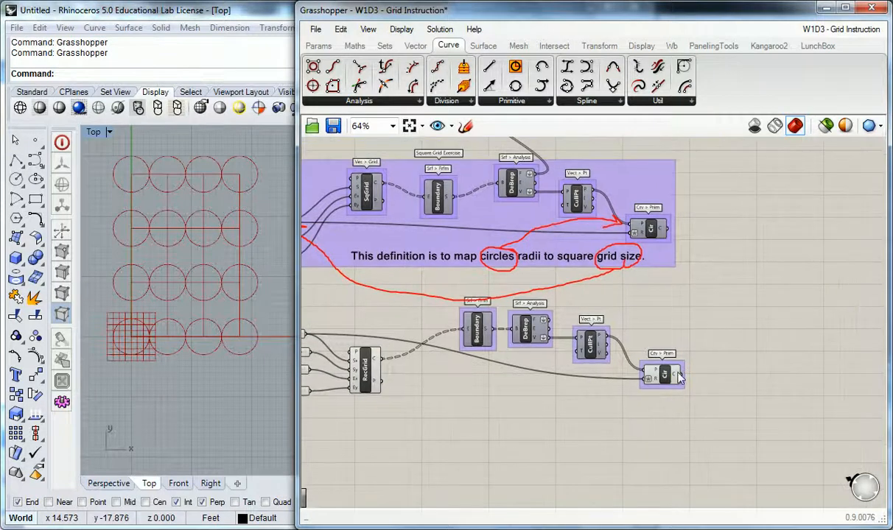
Delete the copied Cir component and place an Ellipse component in its place, beyond the copied CullPt
left_click(663, 376)
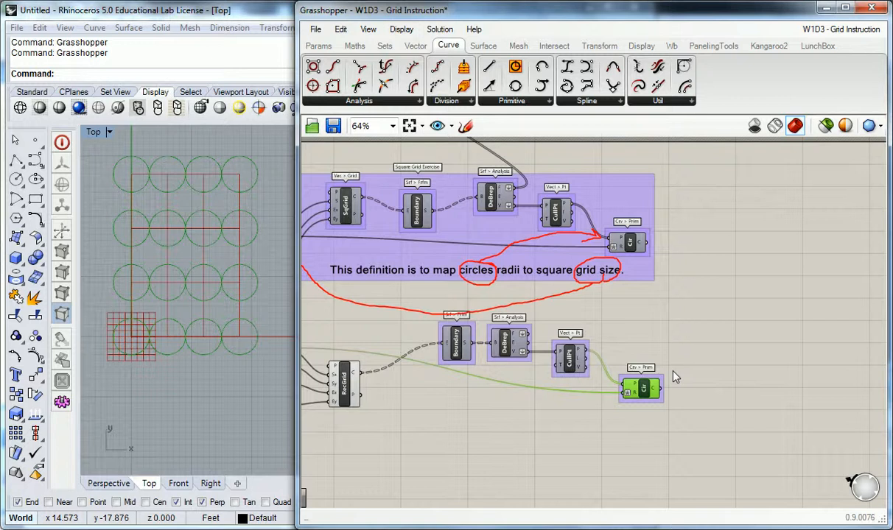
key("Delete")
right_click_drag(643, 346, 668, 316)
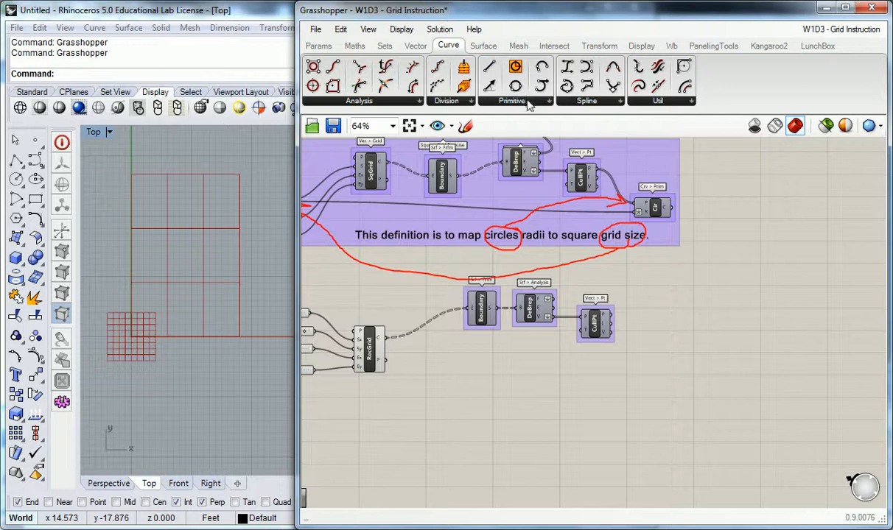
left_click(500, 101)
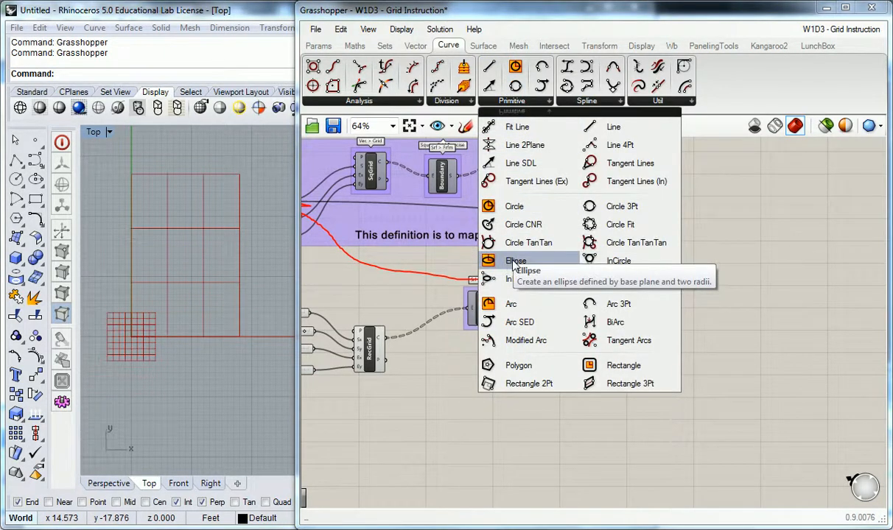
left_click_drag(513, 264, 671, 376)
scroll(671, 376, "up", 1)
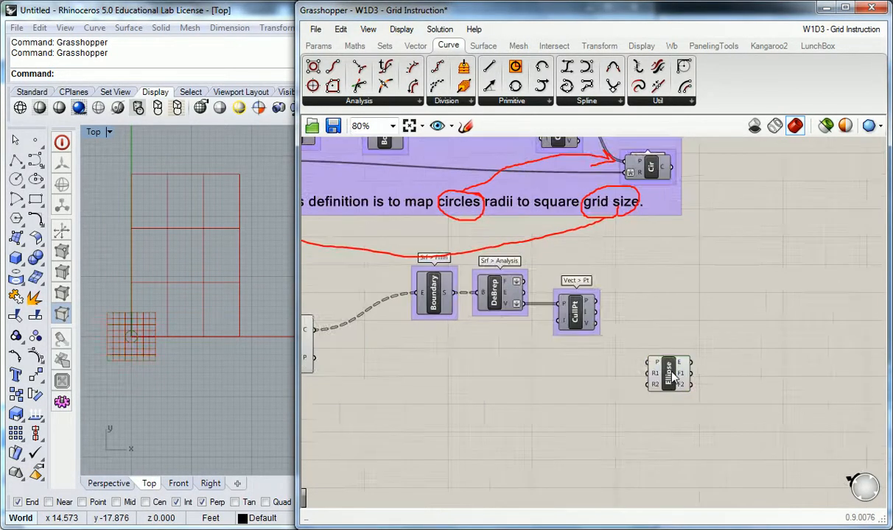
Put the Ellipse component in its own group and name the group "Crv > Prim"
left_click(670, 374)
key("ctrl+g")
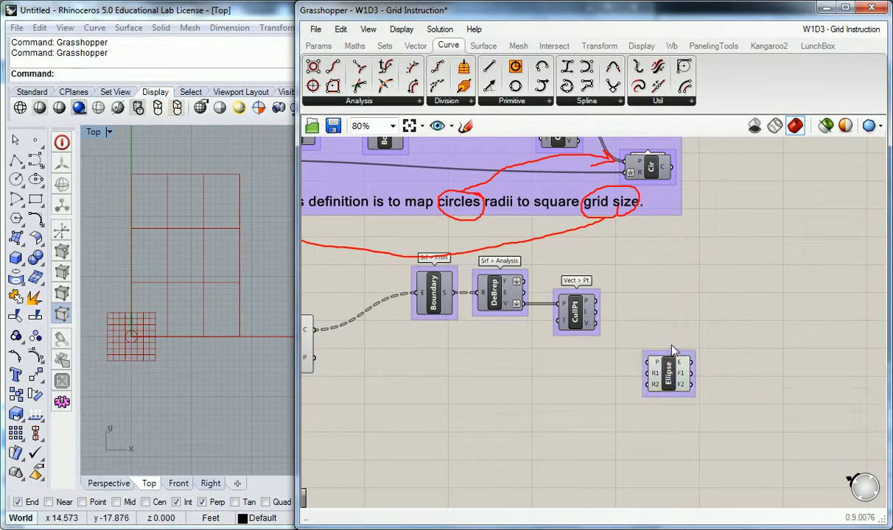
right_click(672, 358)
type("Cr")
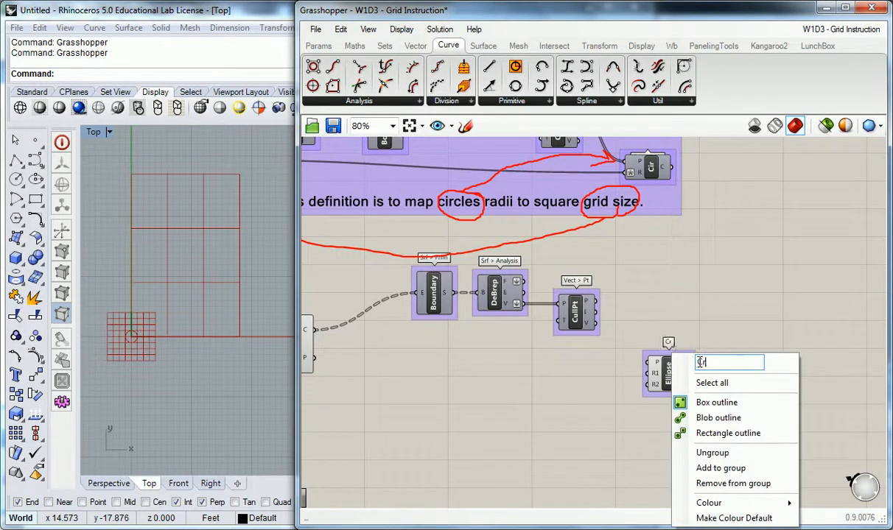
type("v > Prim")
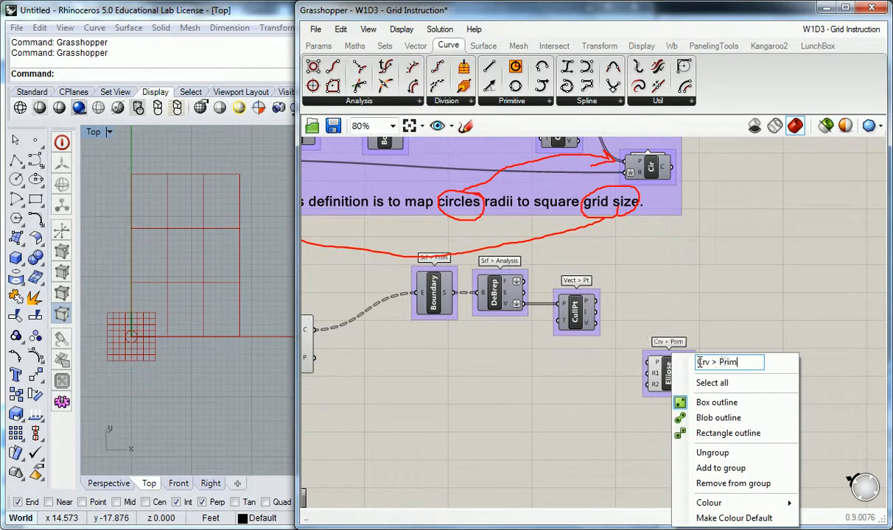
key("Return")
Connect the copied CullPt component's P output to the Ellipse component's P input
scroll(700, 346, "up", 3)
scroll(713, 368, "down", 1)
right_click_drag(641, 357, 696, 333)
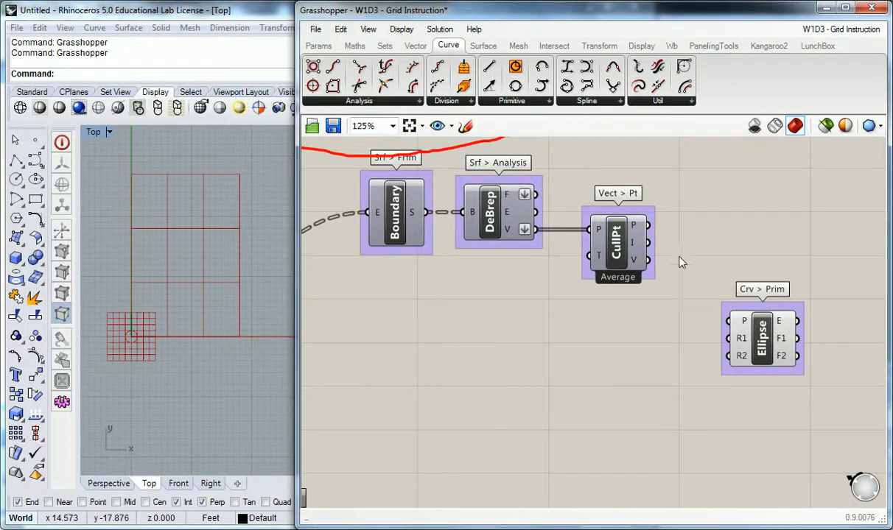
left_click_drag(649, 225, 663, 235)
left_click_drag(713, 302, 728, 321)
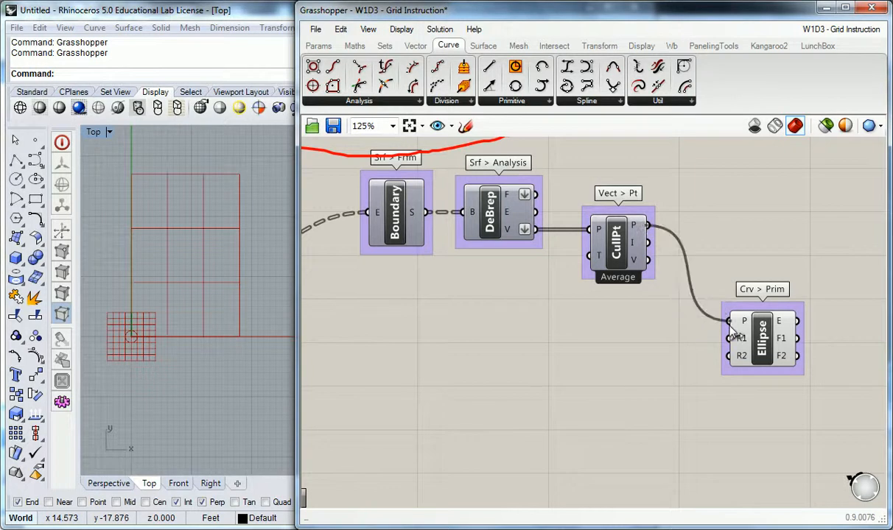
Connect the rectangular grid's Size X slider to the Ellipse component's R1 radius input
right_click_drag(600, 349, 635, 332)
mouse_move(780, 324)
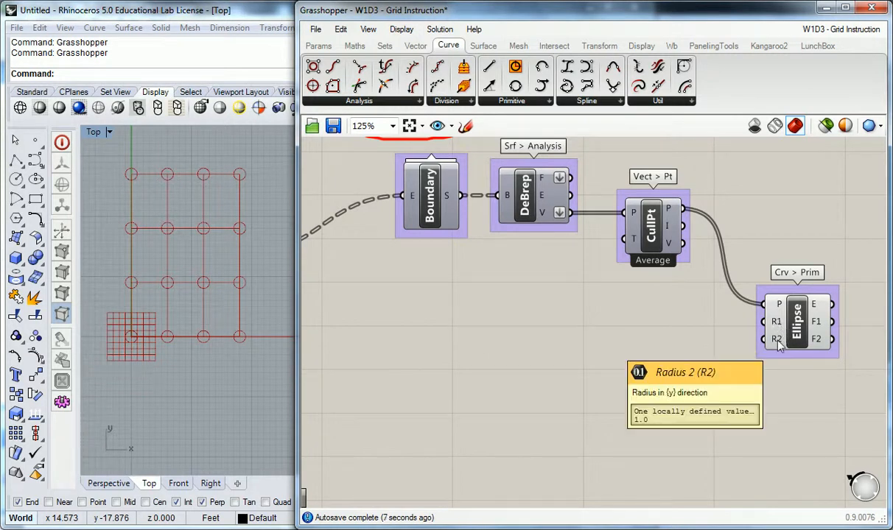
right_click_drag(240, 223, 230, 238)
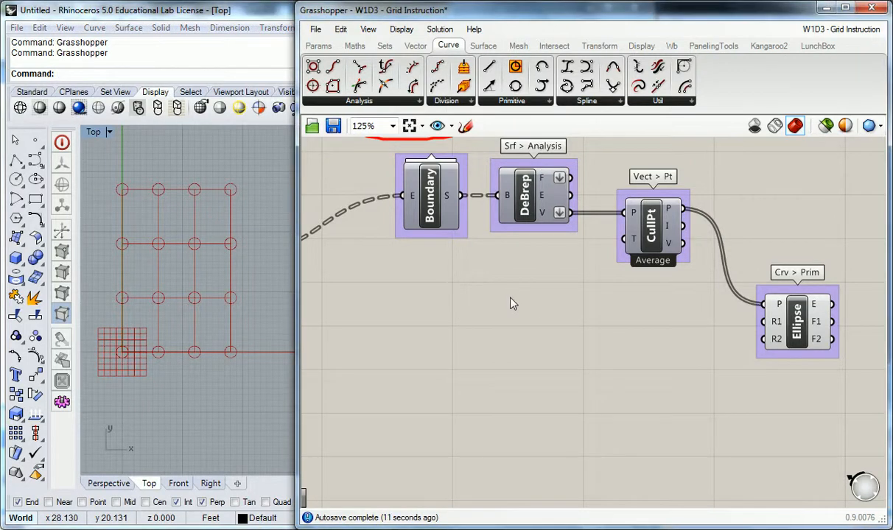
scroll(527, 322, "down", 2)
right_click_drag(482, 330, 568, 319)
scroll(564, 320, "down", 1)
scroll(520, 315, "up", 1)
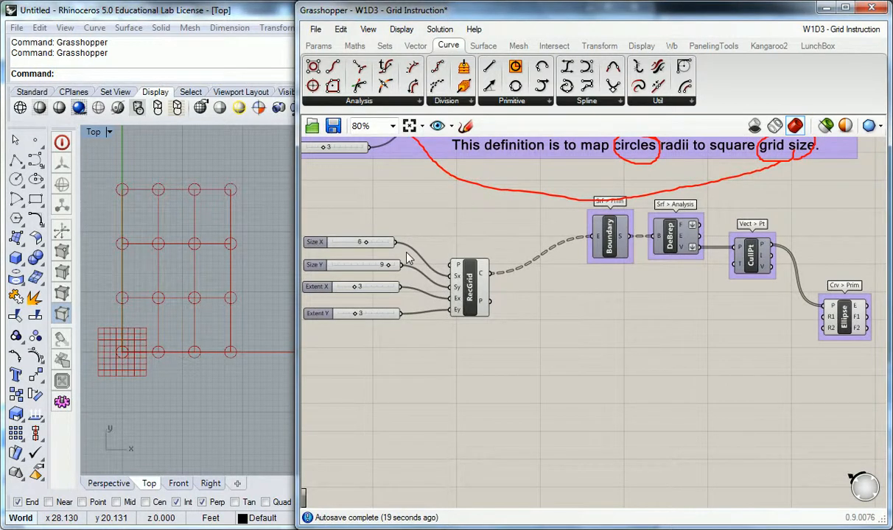
left_click_drag(396, 241, 819, 316)
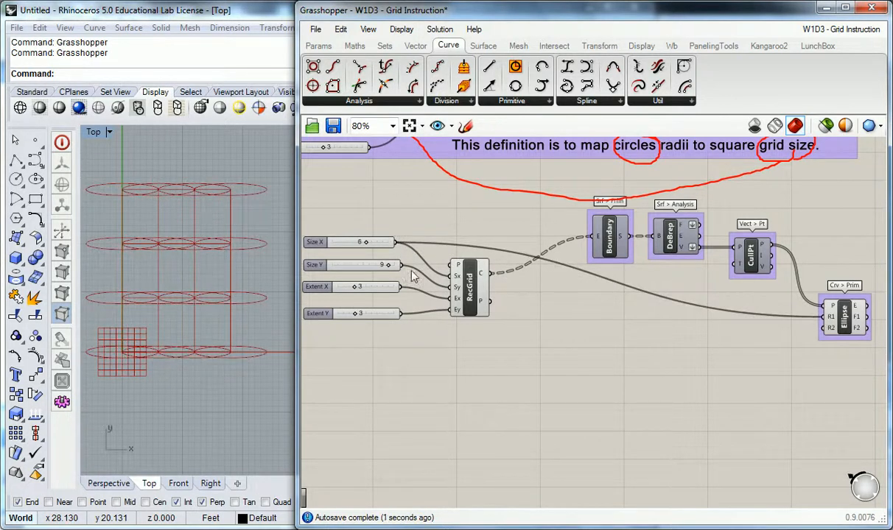
Connect the rectangular grid's Size Y slider to the Ellipse component's R2 radius input
left_click_drag(400, 264, 823, 328)
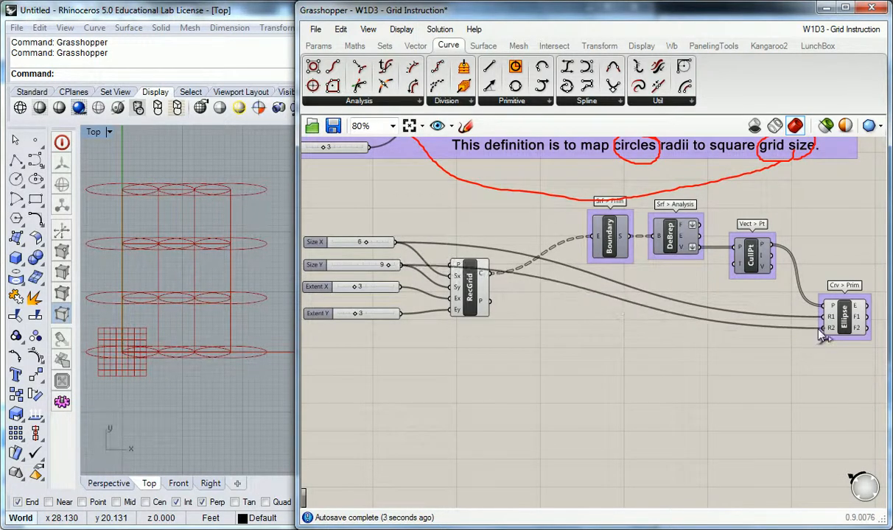
right_click_drag(199, 195, 202, 200)
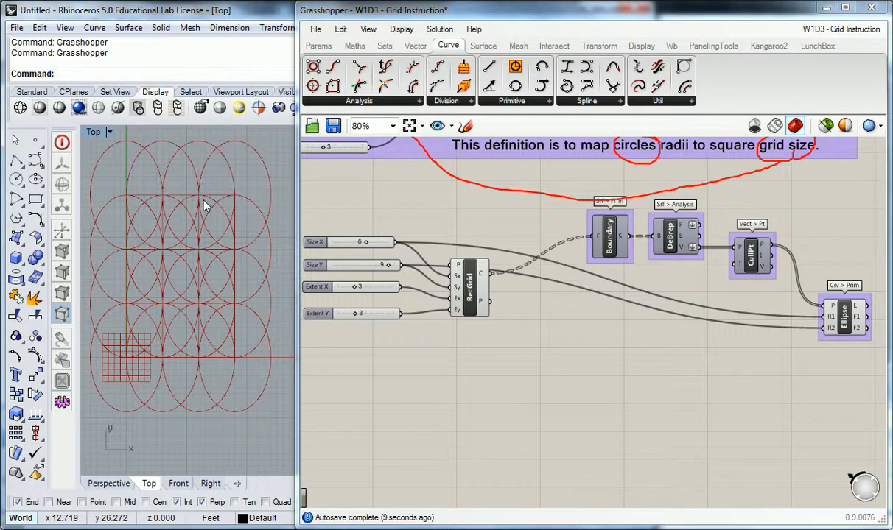
Set the expression x/2 on the Ellipse component's R1 radius input
scroll(731, 309, "up", 3)
scroll(728, 308, "up", 1)
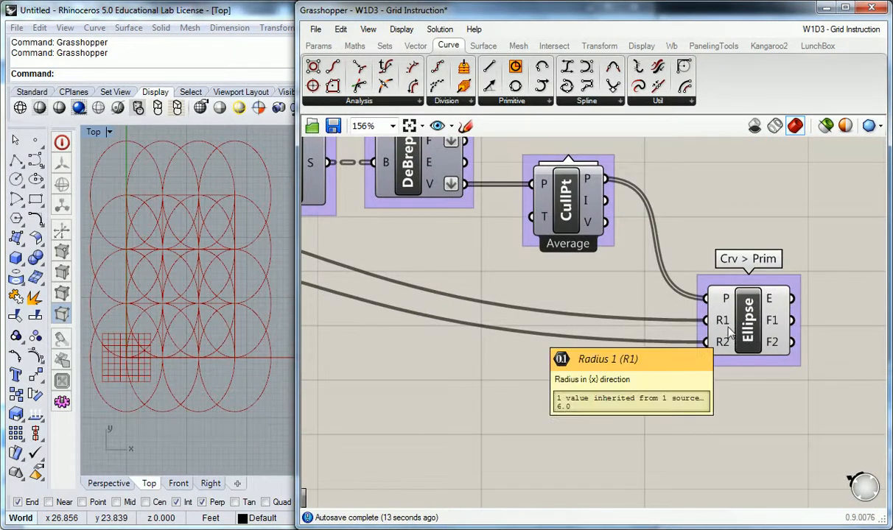
right_click(727, 330)
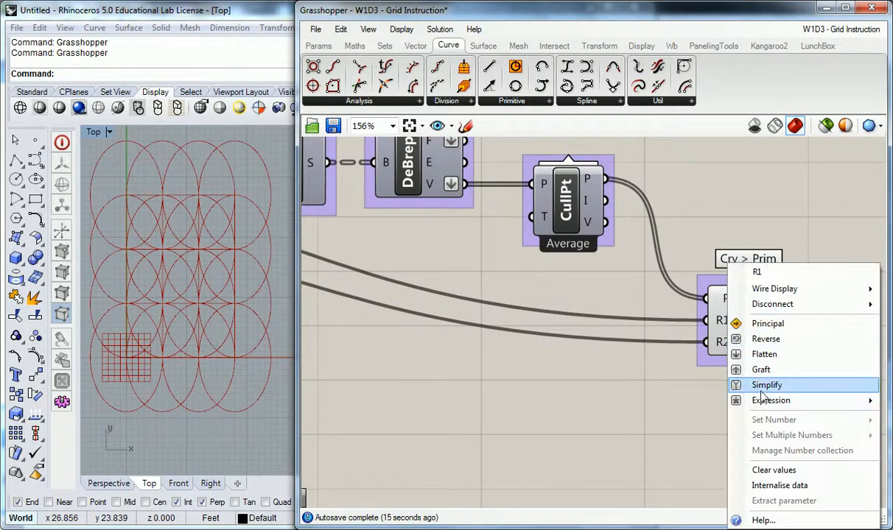
mouse_move(766, 400)
left_click(642, 418)
type("x/2")
left_click(624, 435)
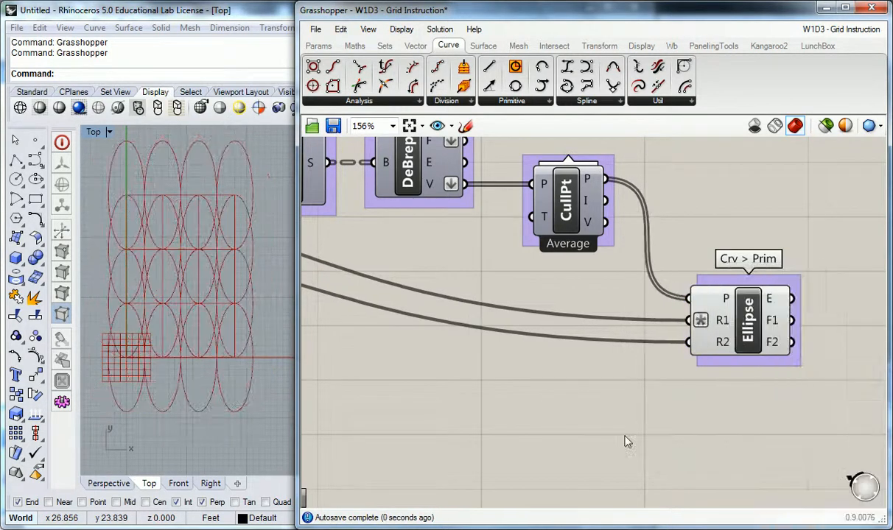
Set the expression x/2 on the Ellipse component's R2 radius input
left_click(722, 347)
right_click(721, 346)
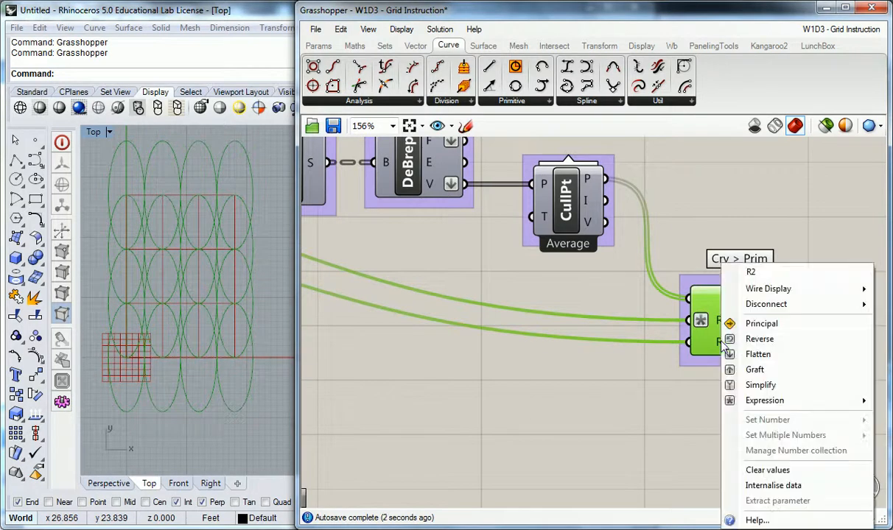
mouse_move(766, 400)
left_click(667, 417)
type("x/2")
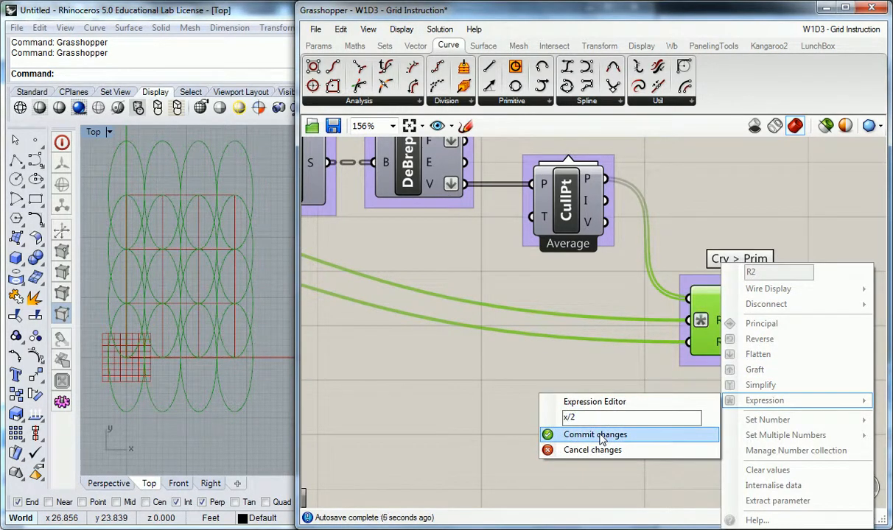
left_click(602, 439)
left_click(624, 411)
right_click_drag(176, 214, 179, 224)
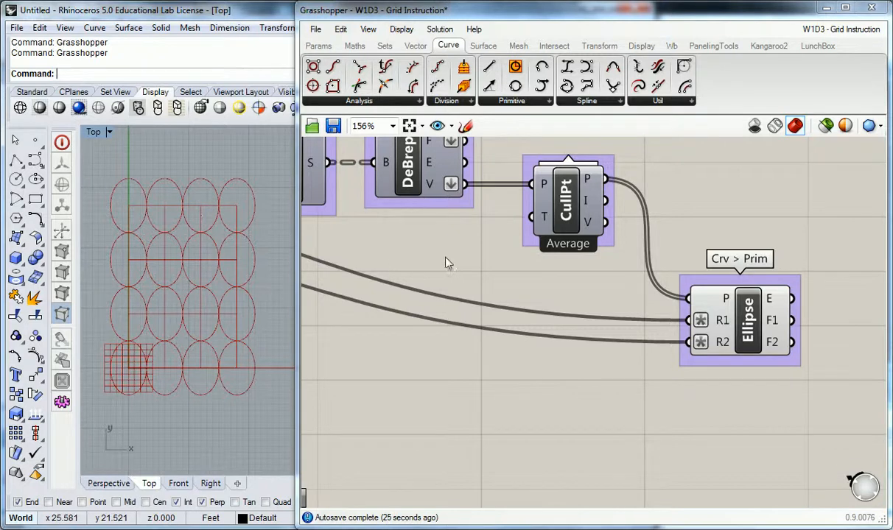
Duplicate the Ellipse component and place the copy outside the square grid group, beside the Cir component
scroll(668, 192, "down", 5)
right_click_drag(730, 160, 635, 326)
left_click(601, 398)
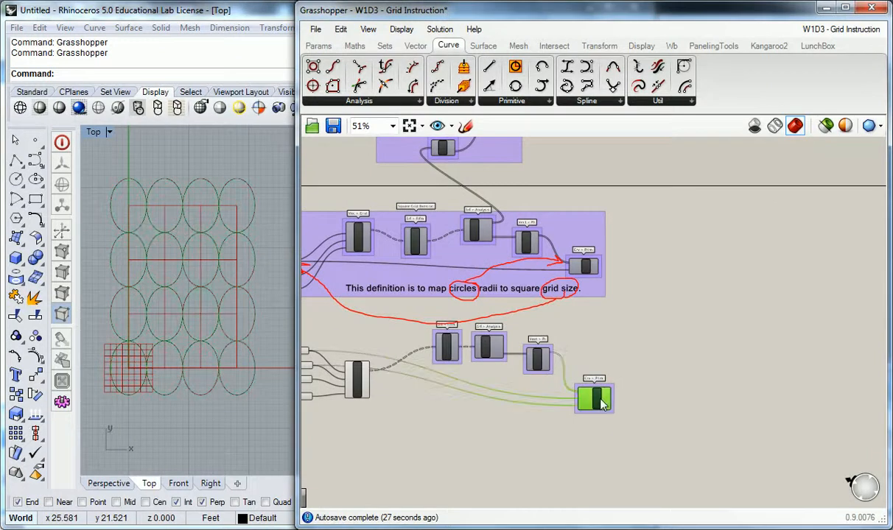
scroll(613, 301, "up", 2)
scroll(616, 307, "up", 1)
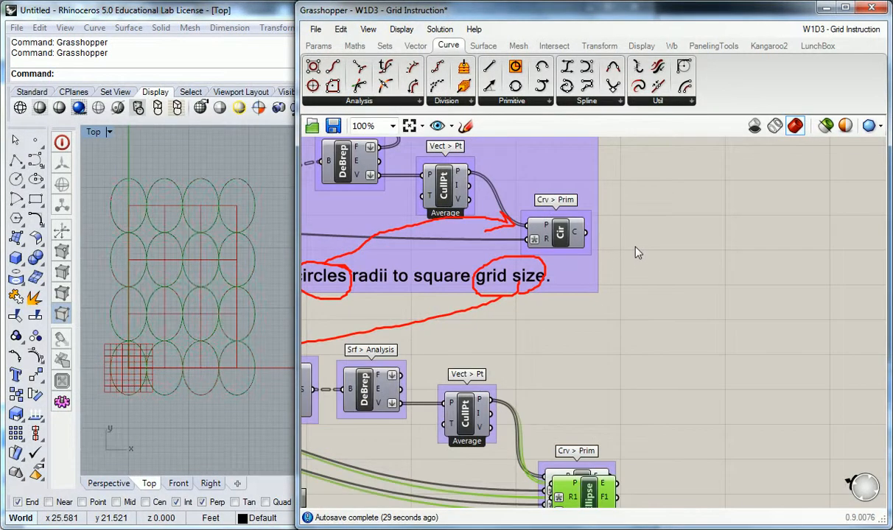
left_click_drag(630, 468, 678, 272)
left_click(615, 213)
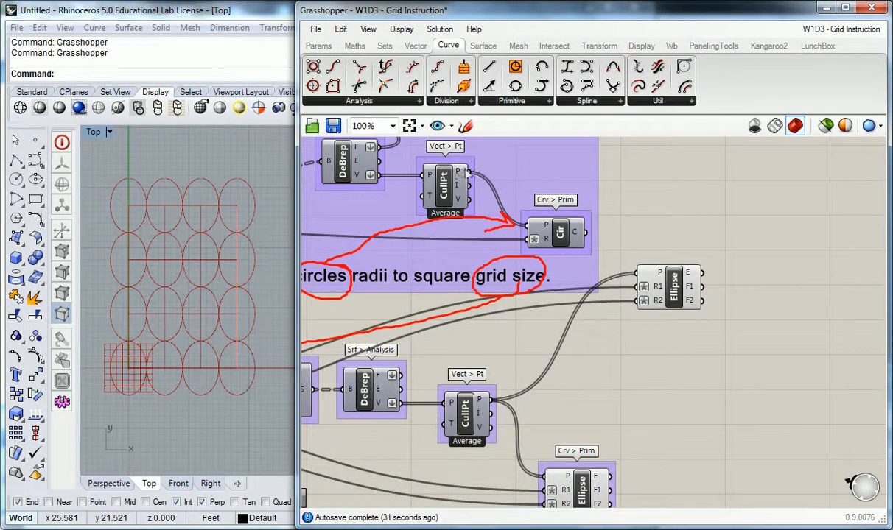
Disconnect the wires from the P, R1 and R2 inputs of the copied Ellipse component
right_click(660, 273)
mouse_move(701, 284)
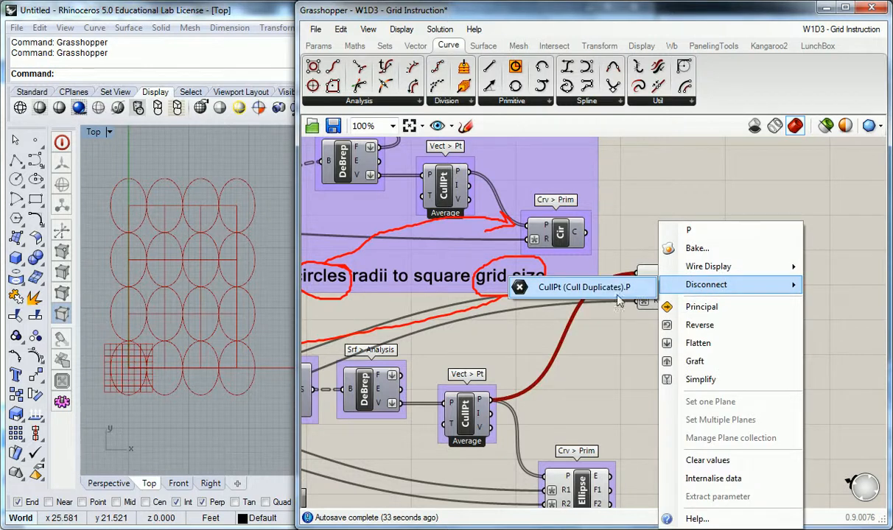
left_click(634, 290)
right_click(660, 287)
mouse_move(704, 304)
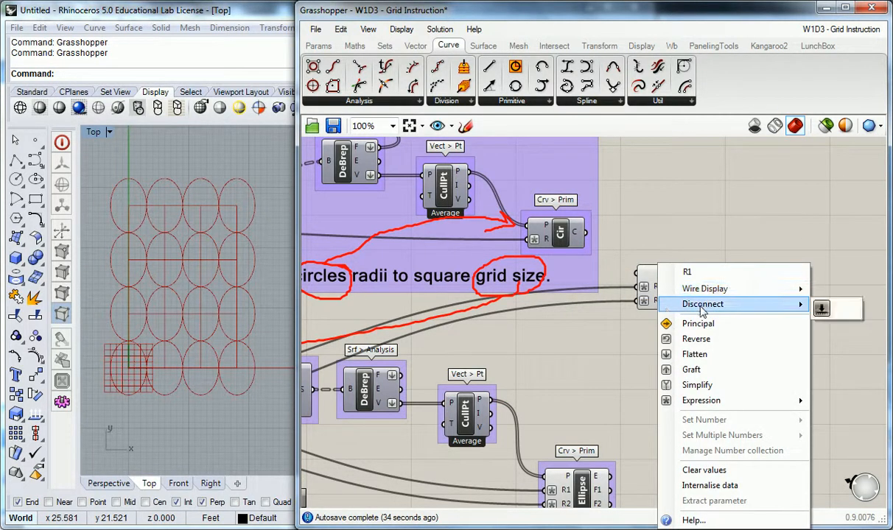
left_click(836, 303)
right_click(659, 308)
mouse_move(781, 289)
left_click(820, 309)
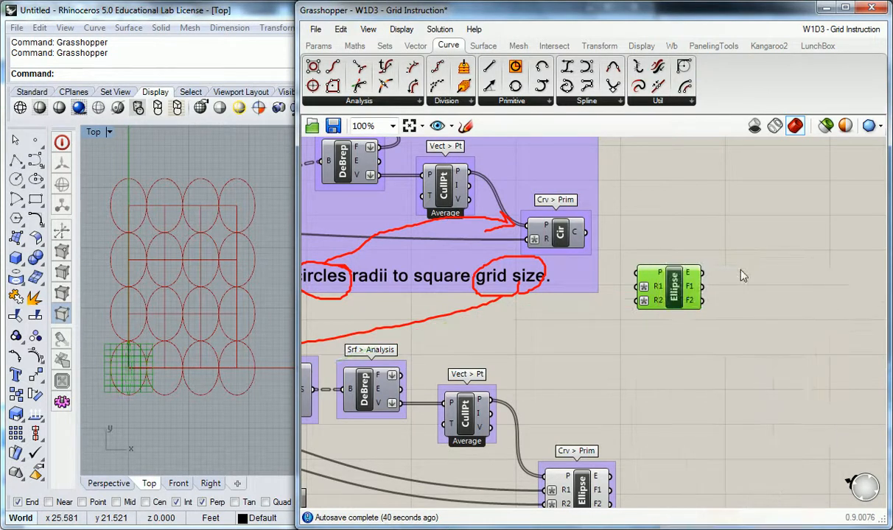
left_click(819, 310)
Turn off the preview of all components in the rectangular grid definition
scroll(688, 221, "down", 5)
left_click_drag(686, 367, 441, 259)
middle_click(517, 289)
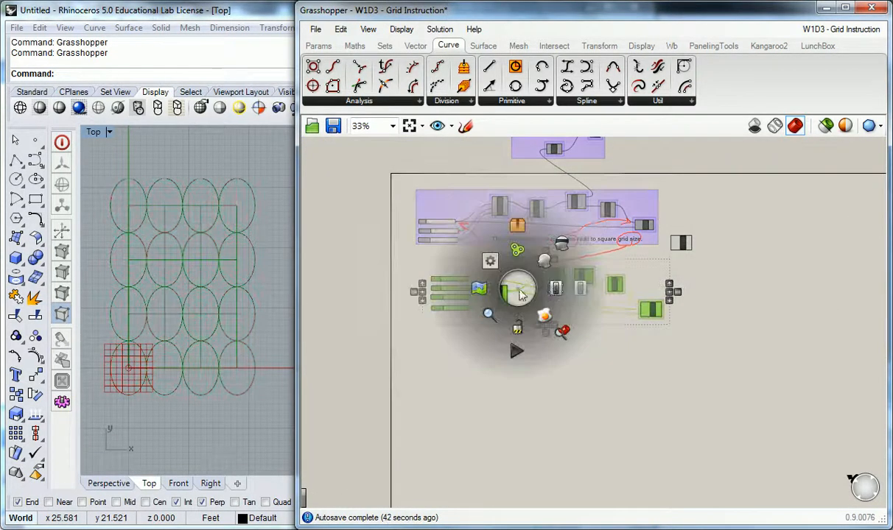
left_click(564, 248)
left_click(679, 186)
mouse_move(652, 196)
left_mouse_down()
mouse_move(637, 191)
mouse_move(656, 191)
left_mouse_up()
scroll(620, 192, "up", 3)
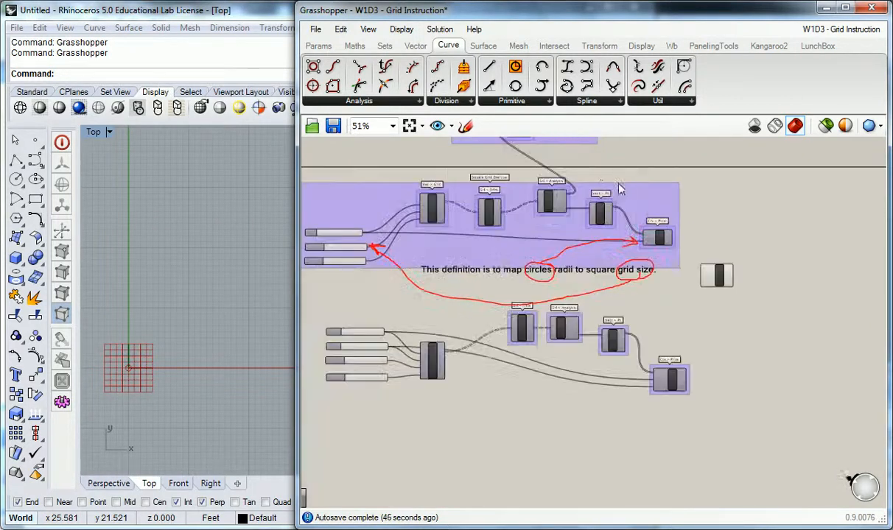
Turn on the preview of the square grid definition's SqGrid, Boundary, DeBrep and CullPt components
middle_click(483, 210)
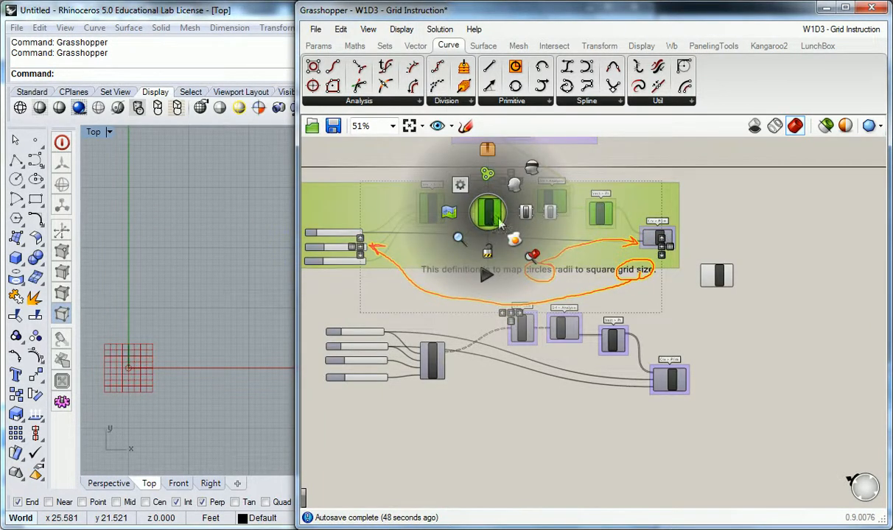
left_click(519, 189)
left_click(626, 156)
scroll(507, 202, "up", 2)
Turn off the preview of the SqGrid, Boundary and DeBrep components in the square grid definition
left_click(566, 196)
left_click(481, 215, "shift")
left_click(400, 215, "shift")
right_click(391, 209)
left_click(428, 243)
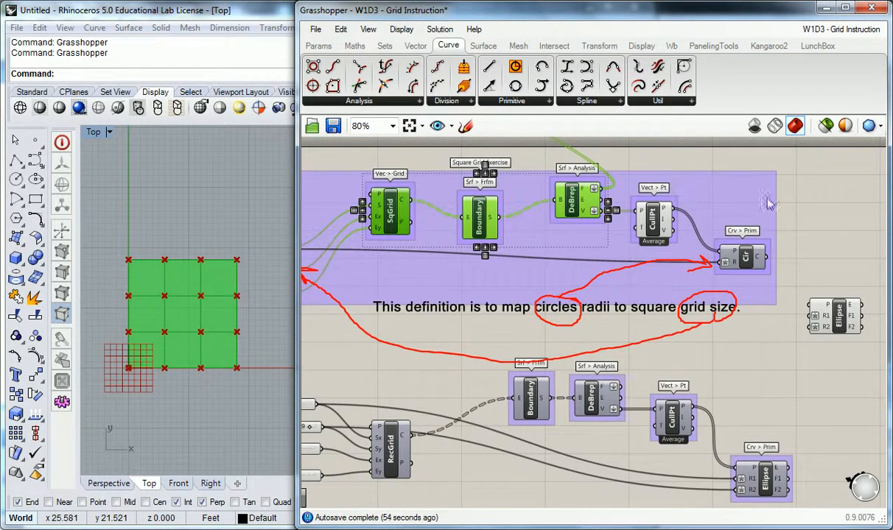
middle_click(570, 199)
left_click(614, 165)
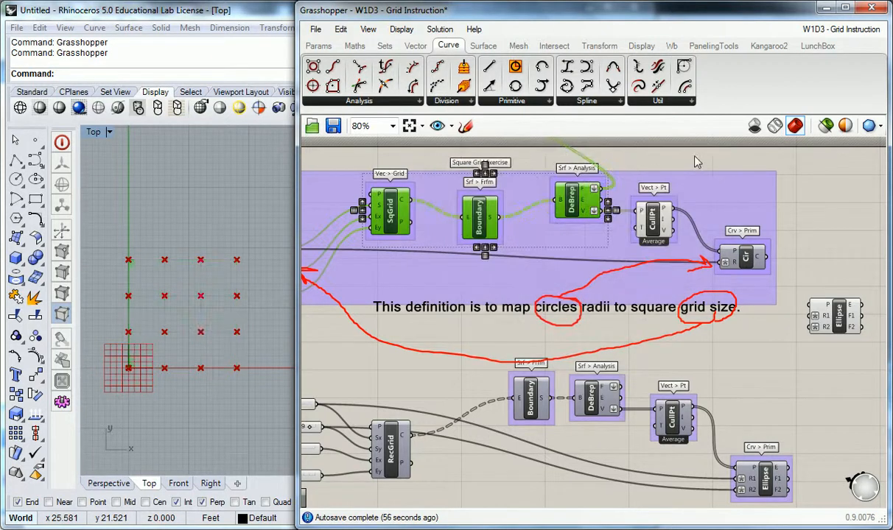
left_click(693, 157)
Move the copied Ellipse component upward, level with the square grid definition
right_click_drag(723, 215, 587, 253)
left_click_drag(699, 356, 711, 280)
right_click_drag(515, 237, 718, 239)
Turn on the preview of the SqGrid component in the square grid definition
right_click(450, 251)
left_click(480, 278)
left_click(480, 189)
right_click_drag(543, 183, 481, 192)
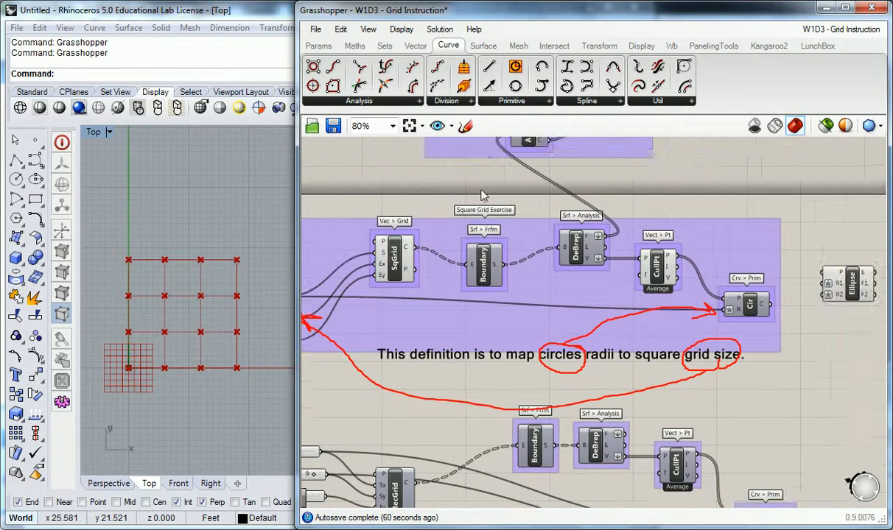
Move the copied Ellipse above the Cir component and connect the square grid CullPt's P output to its P input
right_click_drag(696, 256, 598, 261)
left_click_drag(752, 296, 739, 235)
left_click_drag(573, 261, 709, 216)
left_click(677, 200)
right_click_drag(624, 184, 689, 306)
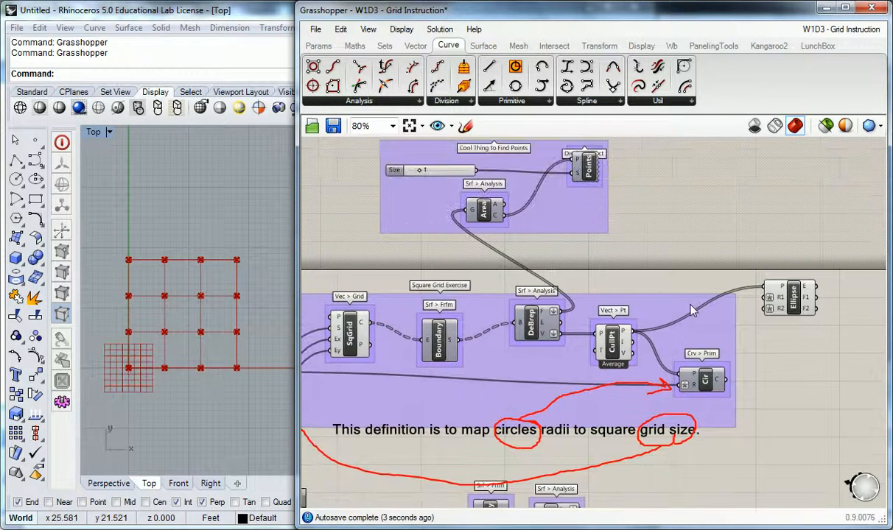
Connect the square grid's Size slider to both the R1 and R2 inputs of the copied Ellipse component
scroll(691, 309, "down", 2)
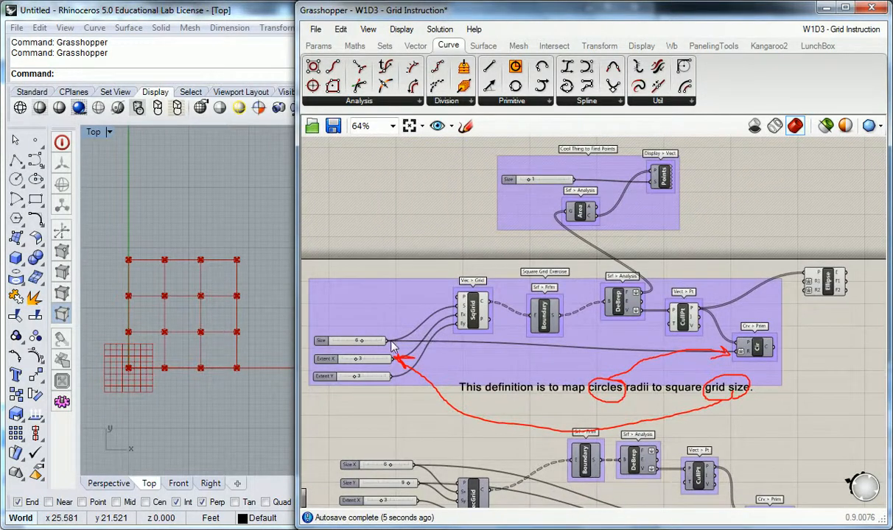
left_click_drag(386, 341, 805, 282)
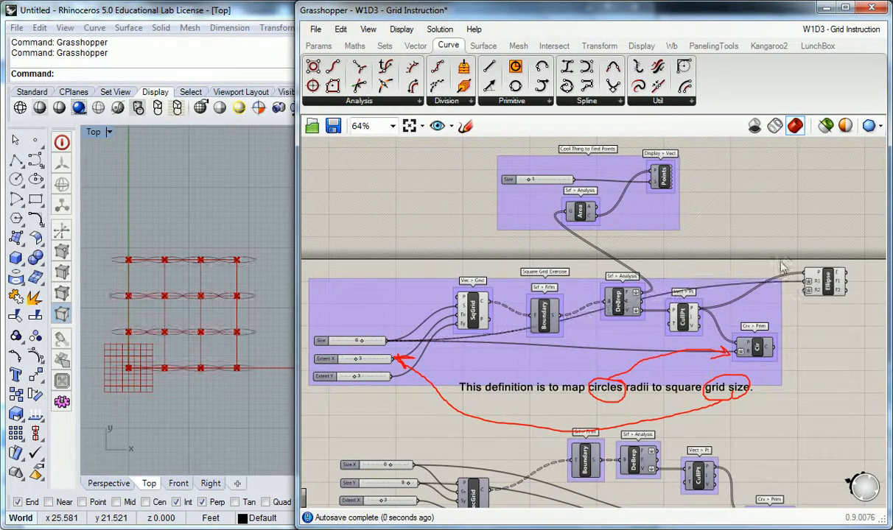
left_click_drag(386, 341, 807, 290)
right_click_drag(796, 247, 763, 252)
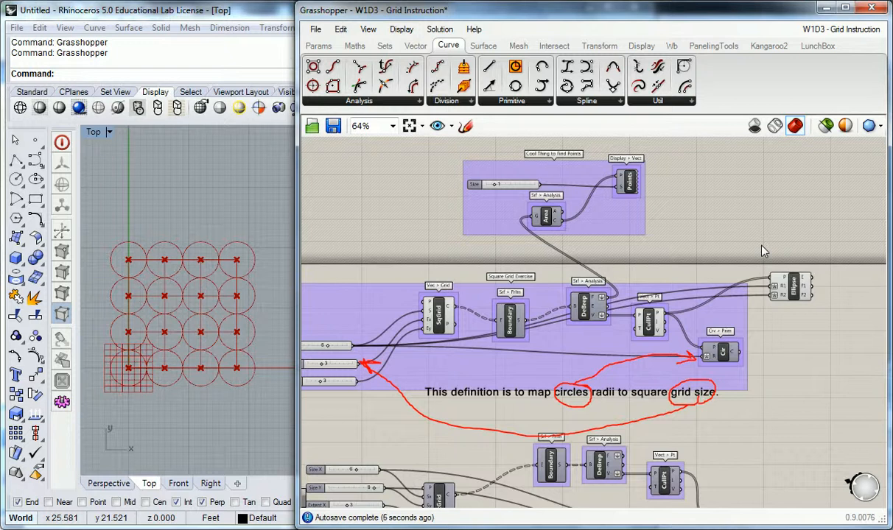
Delete the copied Ellipse component and turn off the preview of the square grid definition's components
left_click(792, 287)
key("Delete")
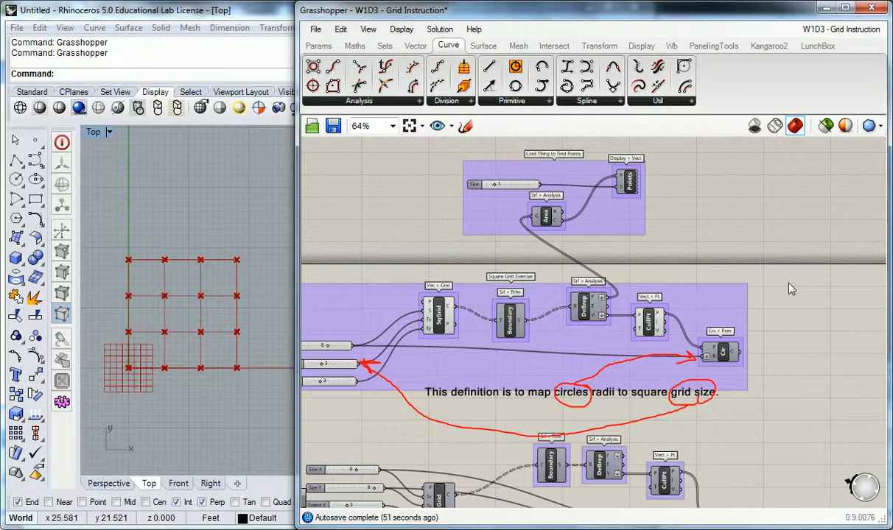
scroll(781, 295, "down", 3)
scroll(761, 255, "up", 2)
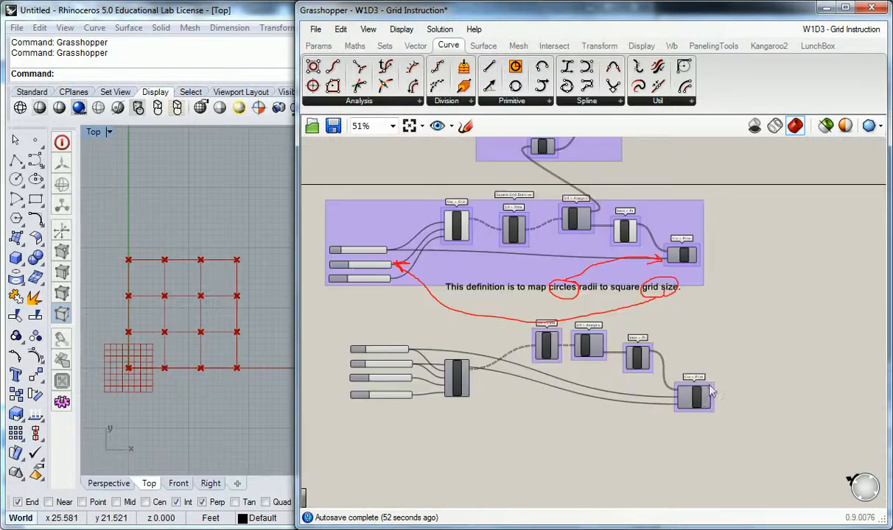
mouse_move(763, 195)
left_mouse_down()
mouse_move(748, 206)
mouse_move(431, 254)
left_mouse_up()
middle_click(461, 223)
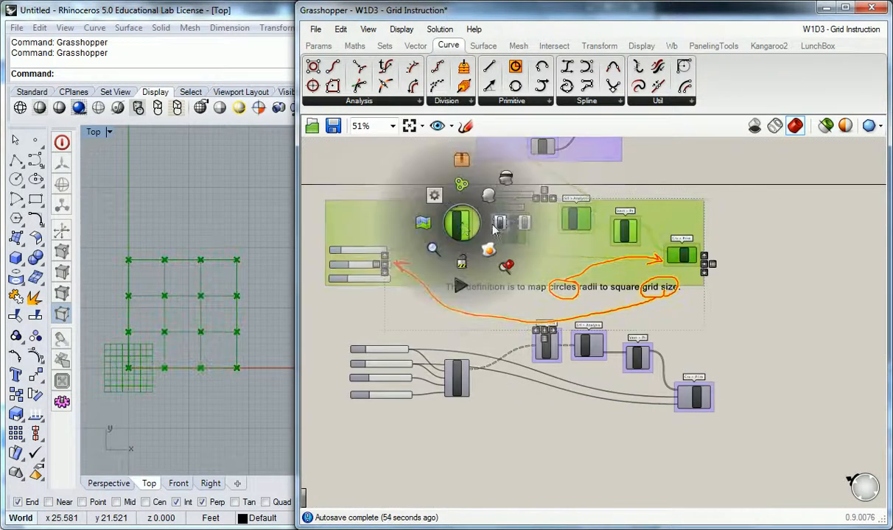
left_click(509, 178)
Turn on the preview of the rectangular grid definition's Ellipse component
left_click(774, 360)
right_click(696, 396)
left_click(738, 420)
left_click(738, 405)
right_click_drag(201, 239, 205, 231)
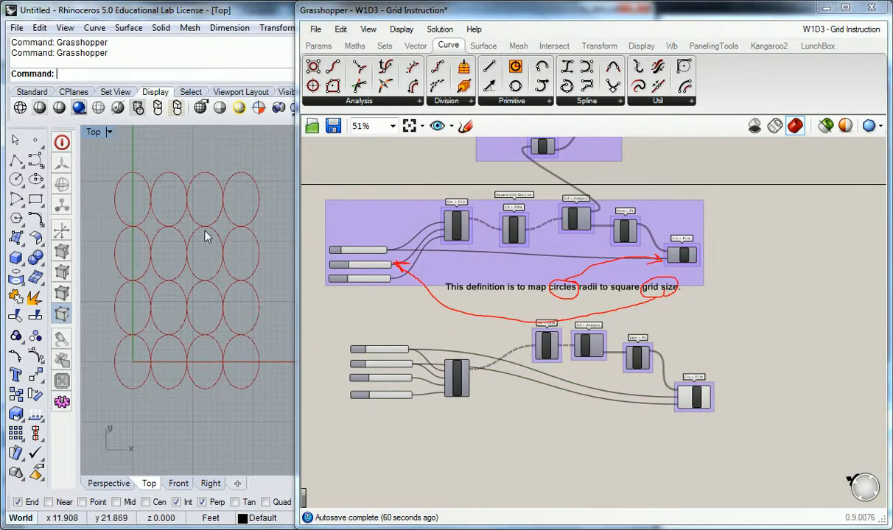